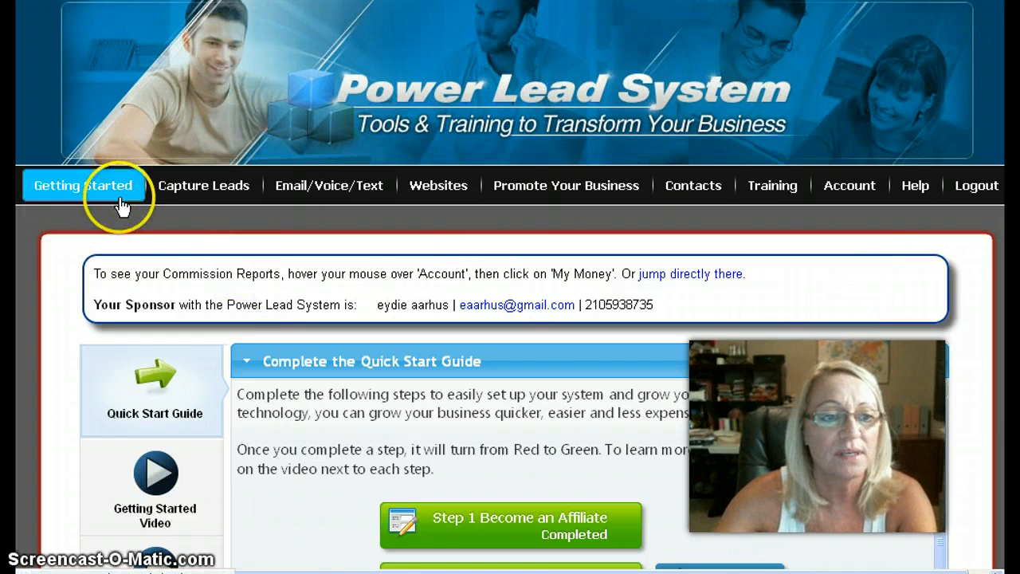
Drop down the Capture Leads menu in the top navigation bar.
mouse_move(159, 198)
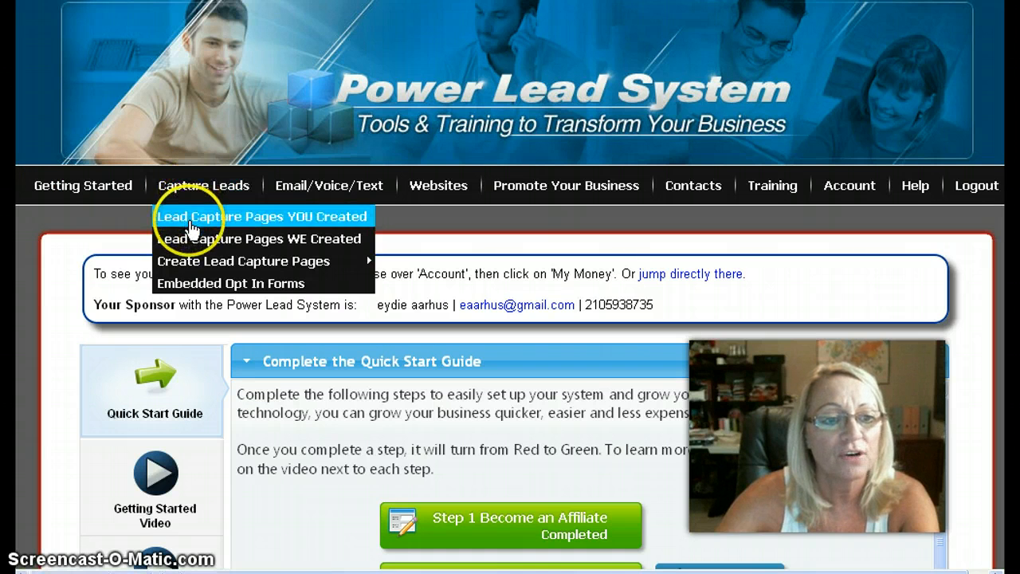
Start a complete page under Create Lead Capture Pages and scroll to the template grid.
click(191, 269)
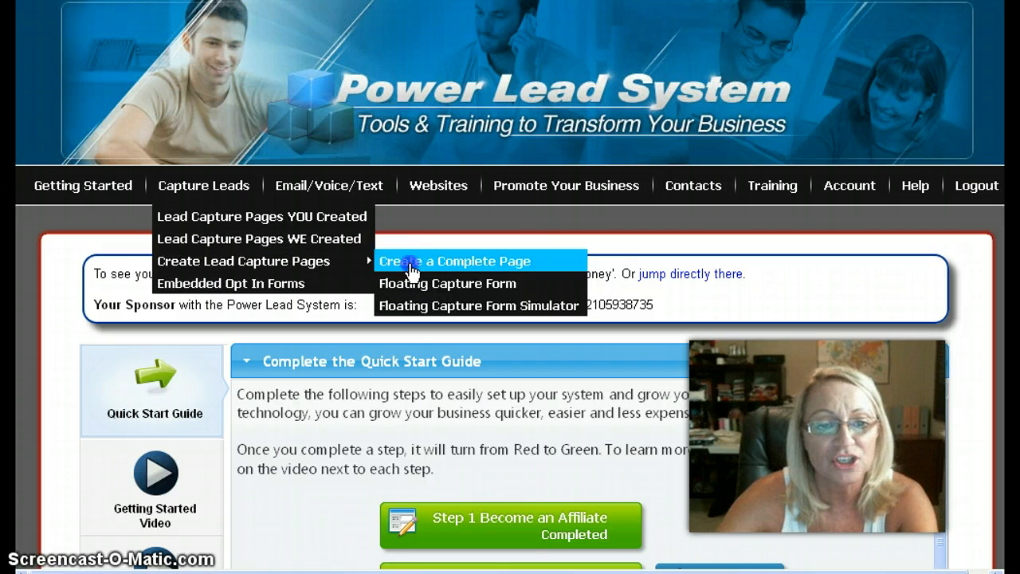
click(410, 267)
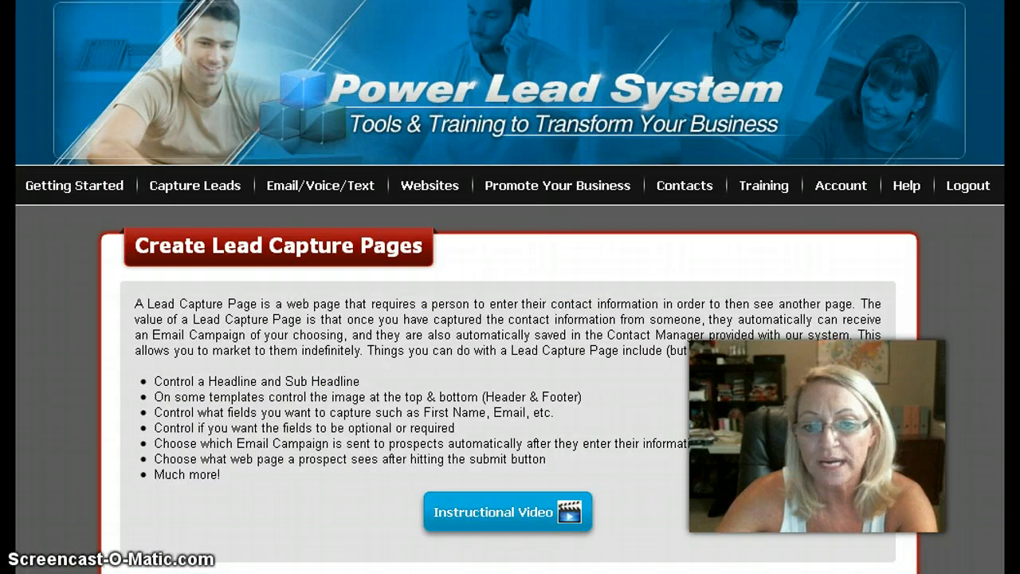
scroll(510, 319, down, 6)
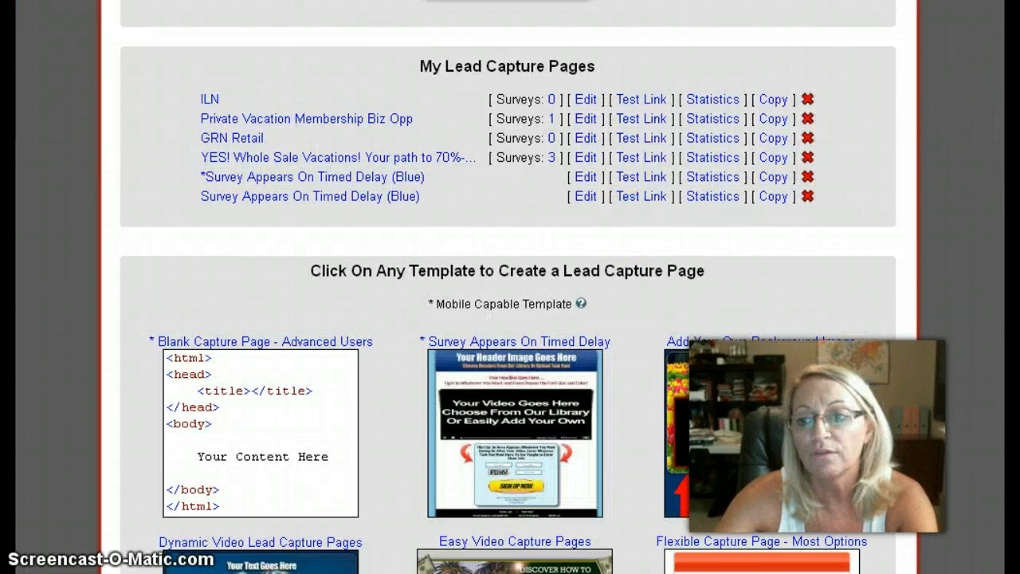
scroll(510, 318, up, 3)
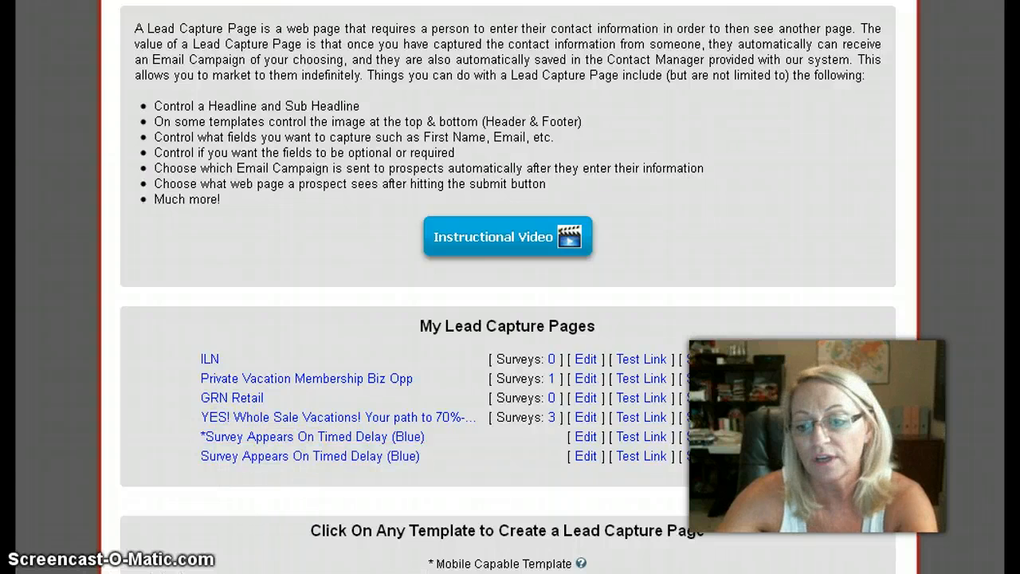
scroll(510, 319, down, 6)
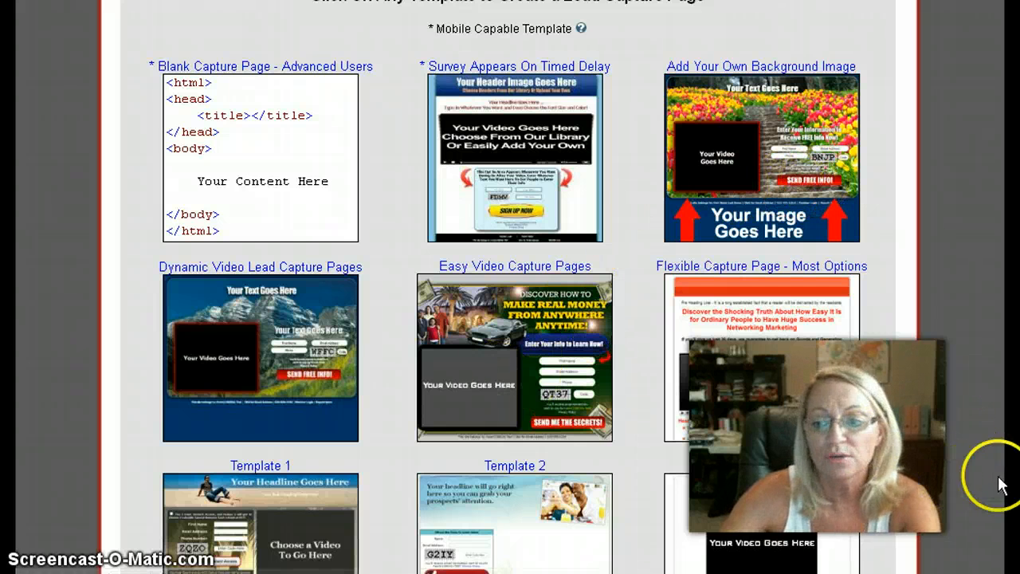
Browse the Dynamic Video Lead Capture Pages designs and categories, leaving Dentists selected.
click(322, 341)
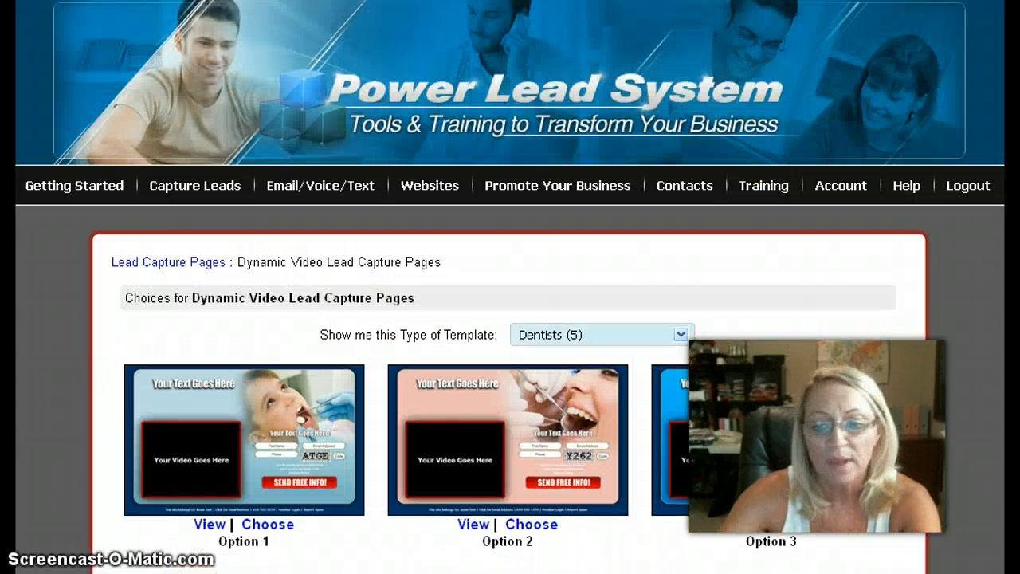
scroll(510, 358, down, 3)
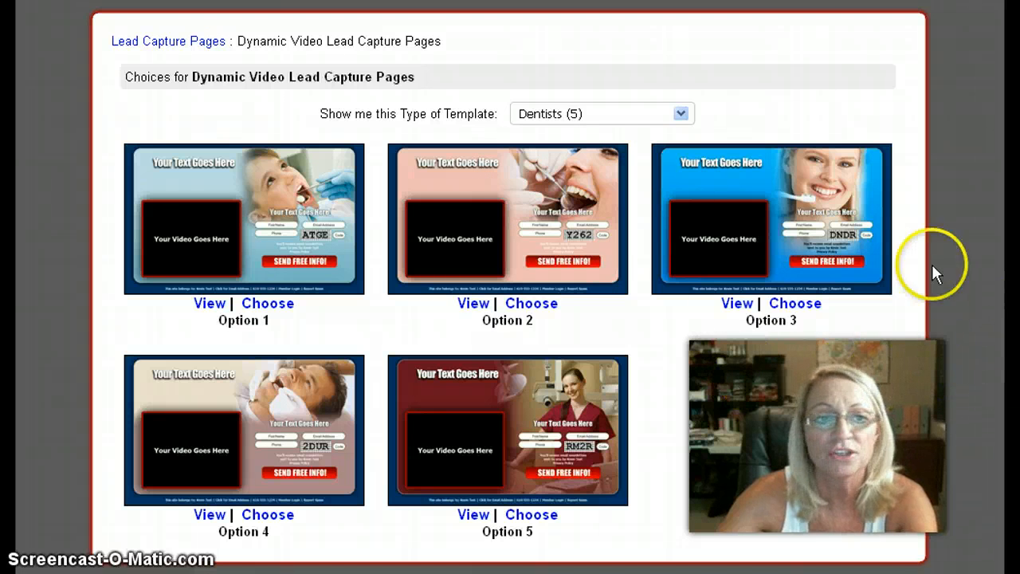
click(680, 114)
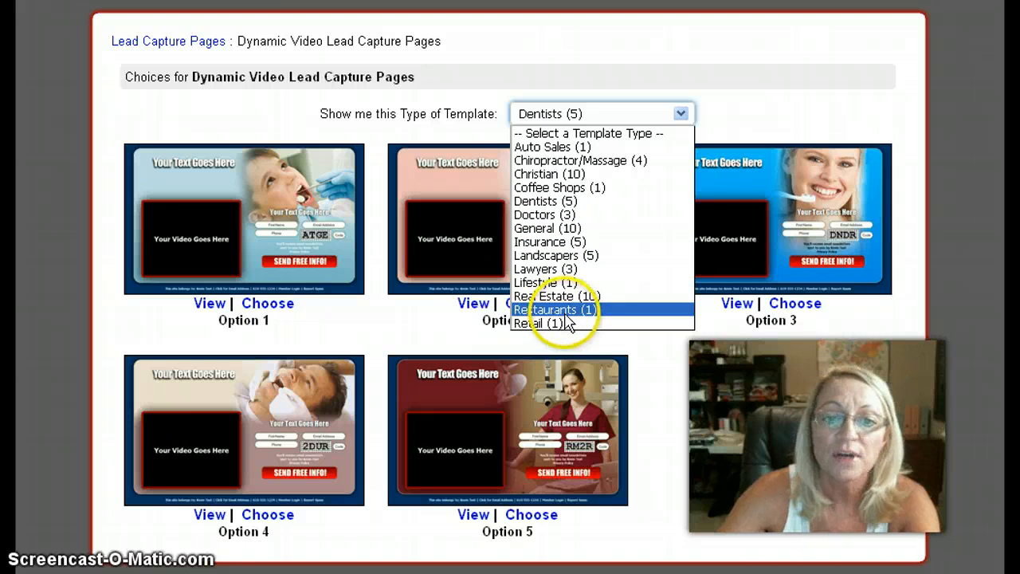
click(882, 394)
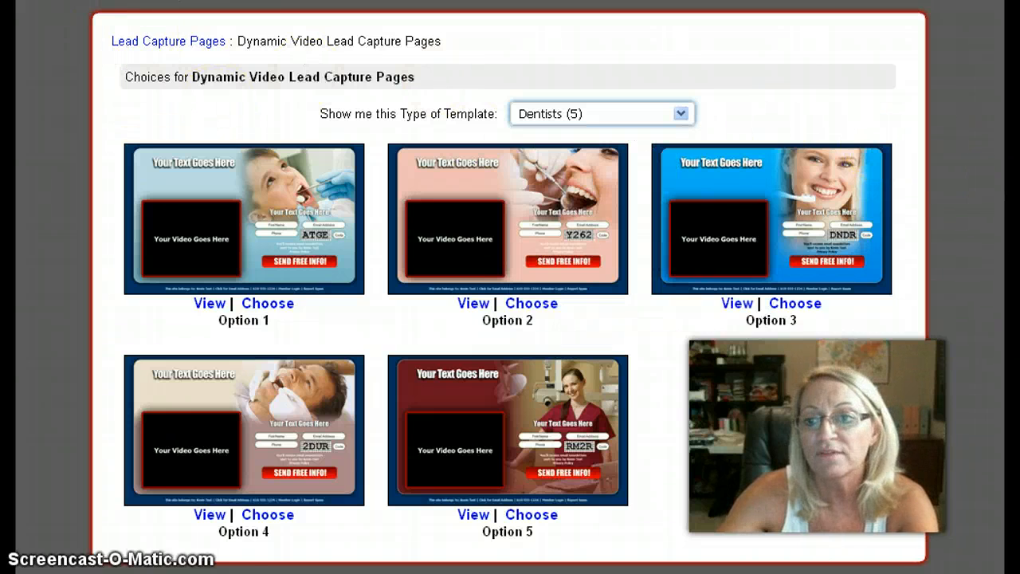
scroll(511, 319, up, 3)
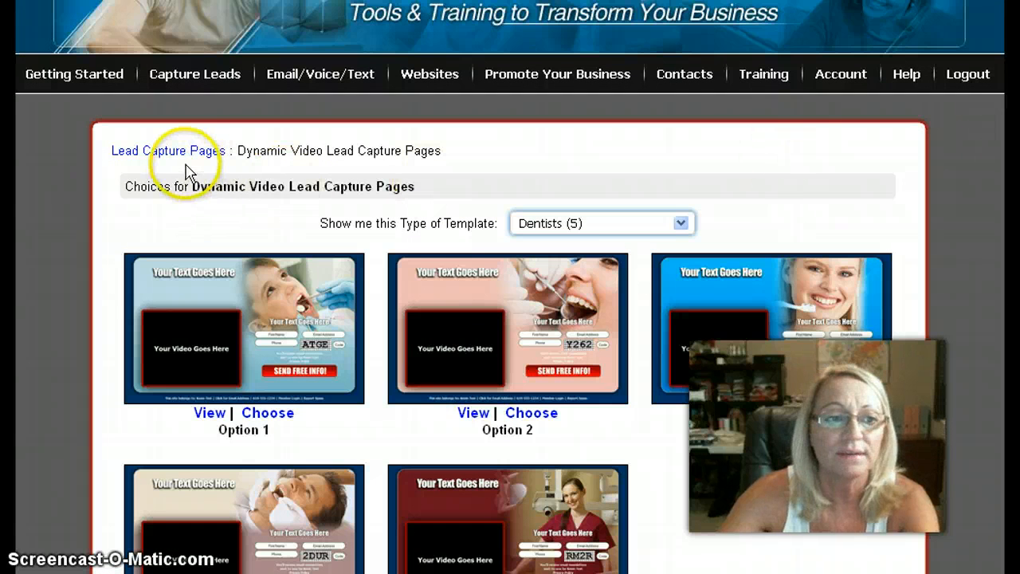
Return to the template gallery and preview Template 3's design options.
click(181, 153)
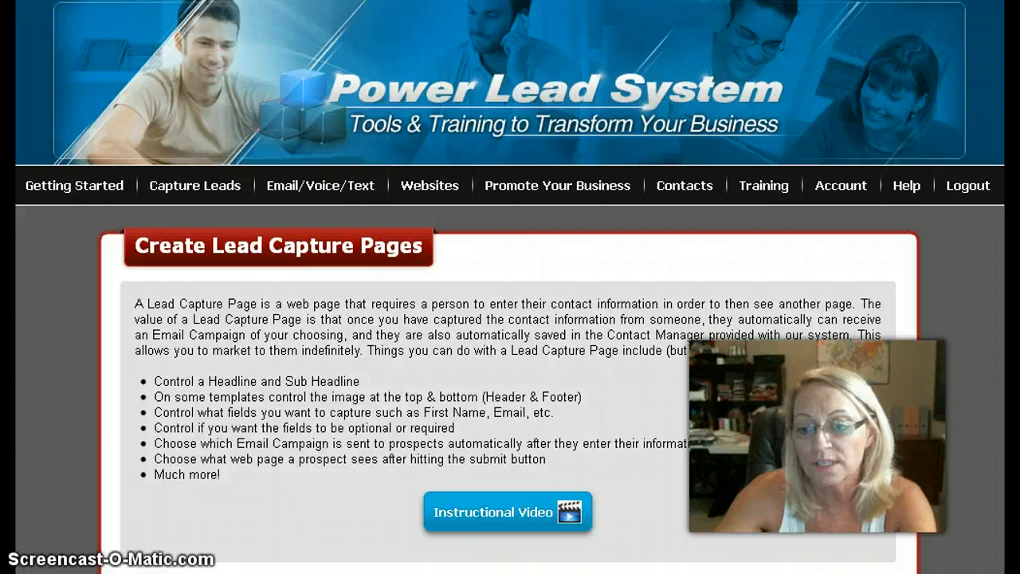
scroll(510, 319, down, 10)
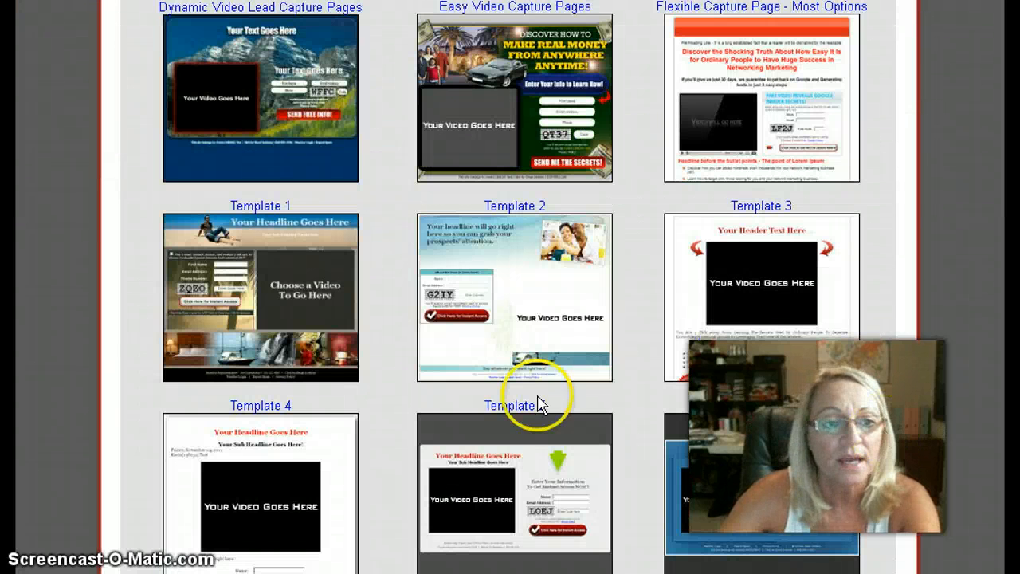
click(754, 363)
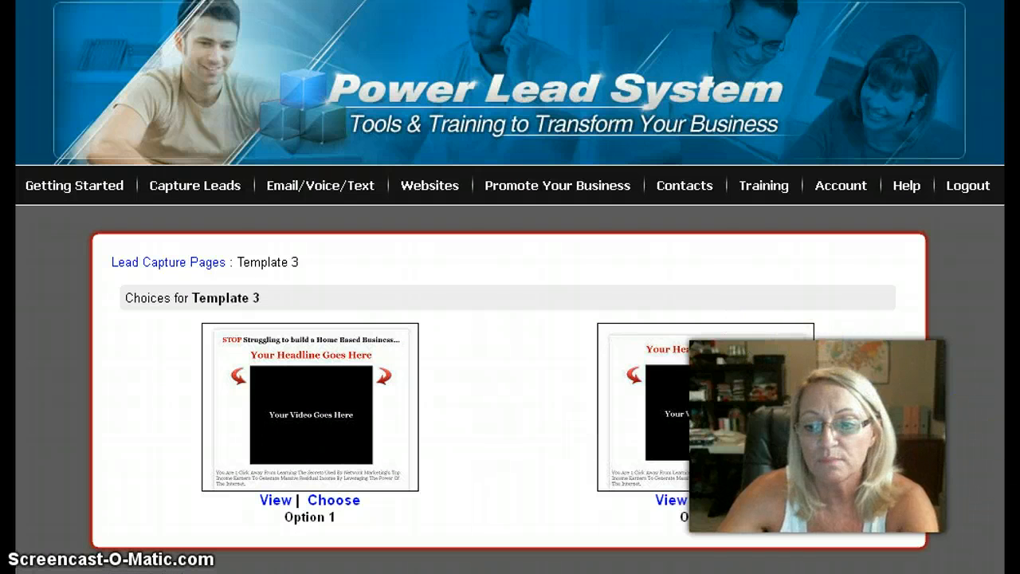
scroll(511, 319, down, 1)
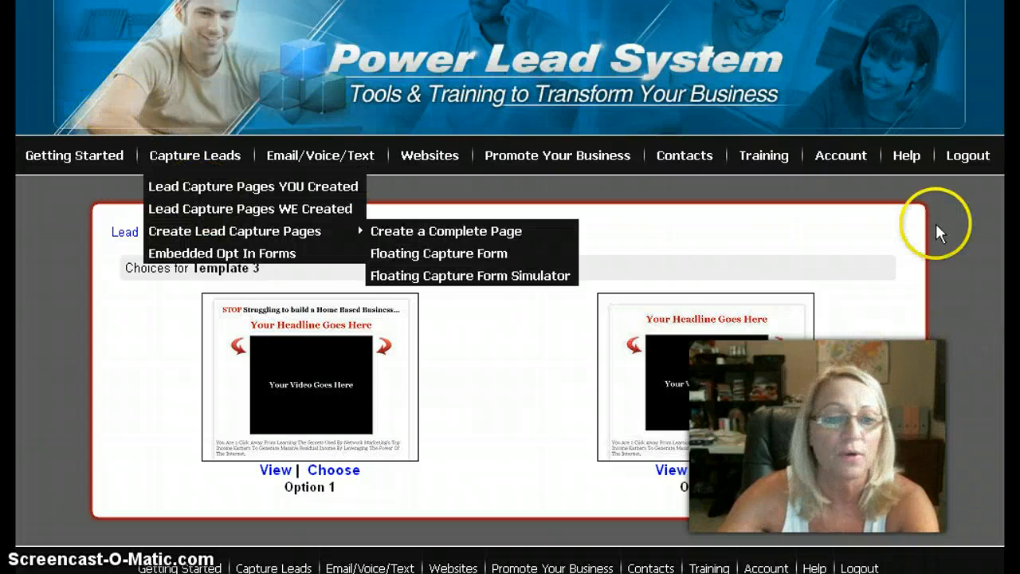
scroll(510, 287, up, 1)
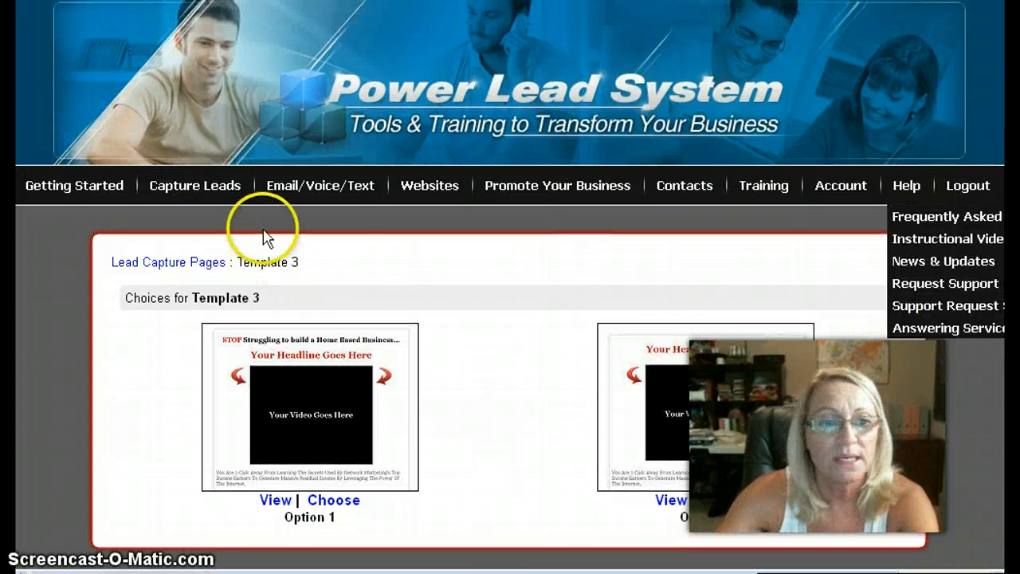
Go back to the gallery and open the Template 6 design choices.
mouse_move(194, 187)
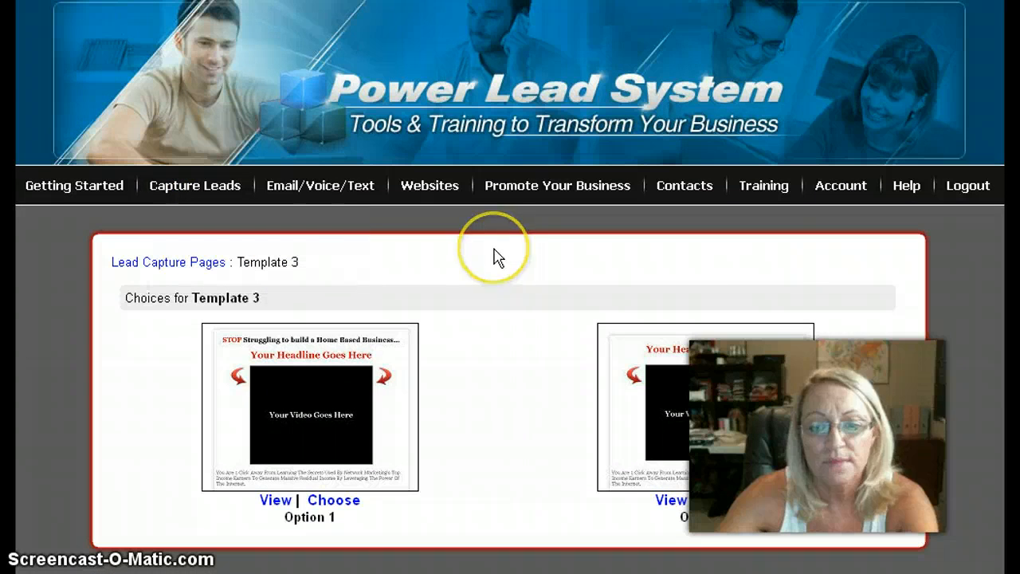
click(180, 263)
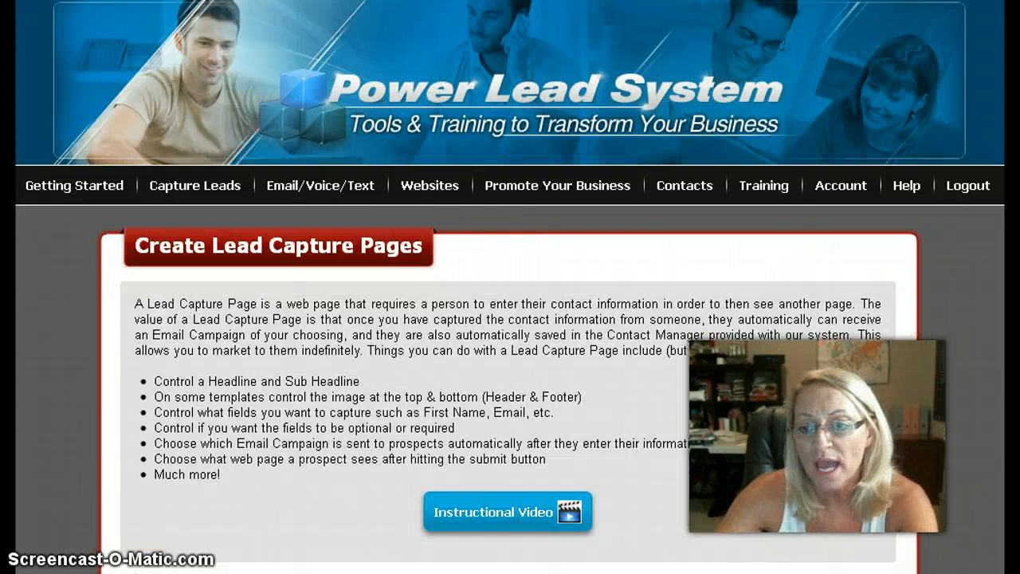
scroll(510, 319, down, 6)
scroll(510, 319, down, 6)
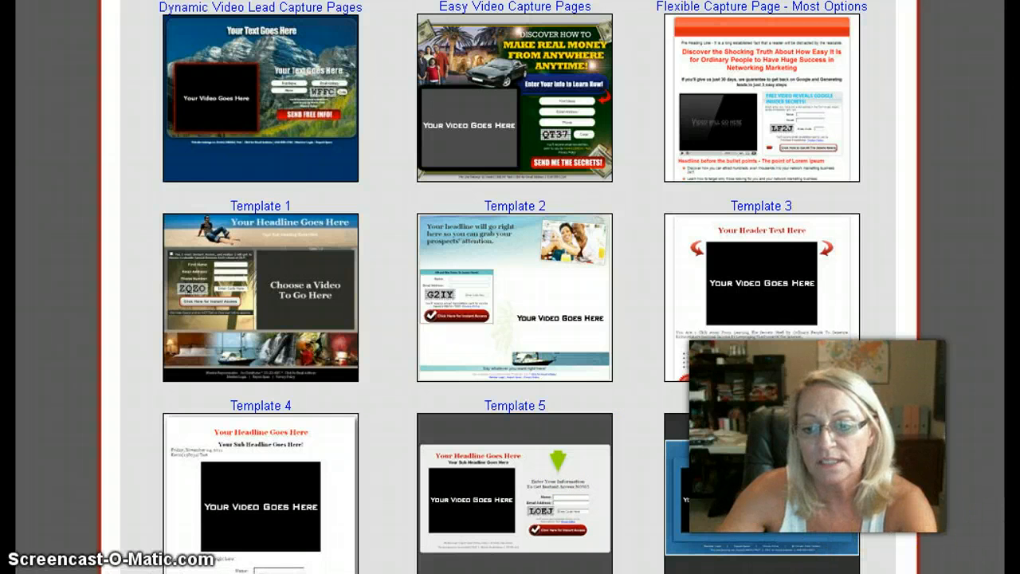
scroll(856, 468, down, 3)
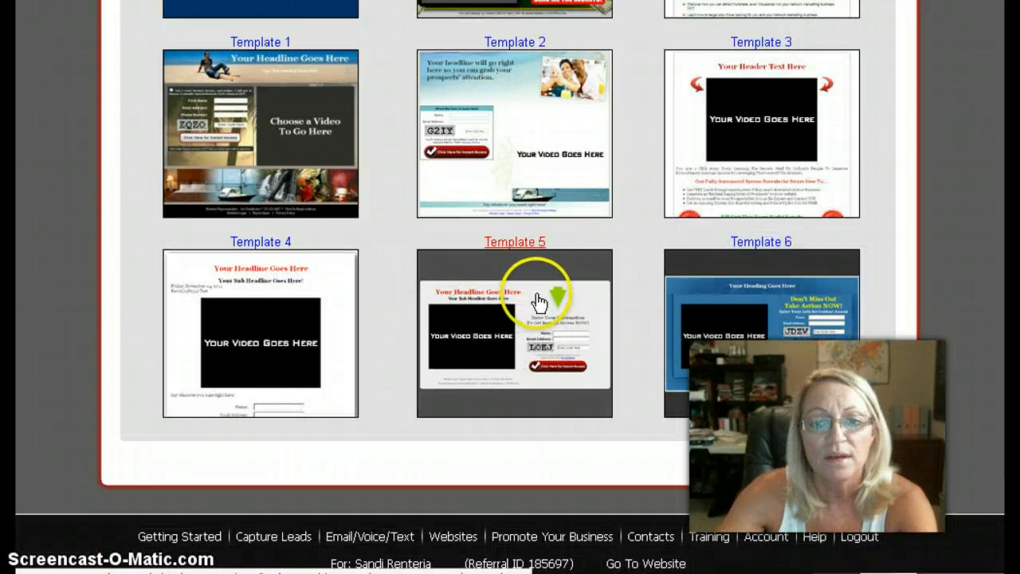
click(687, 302)
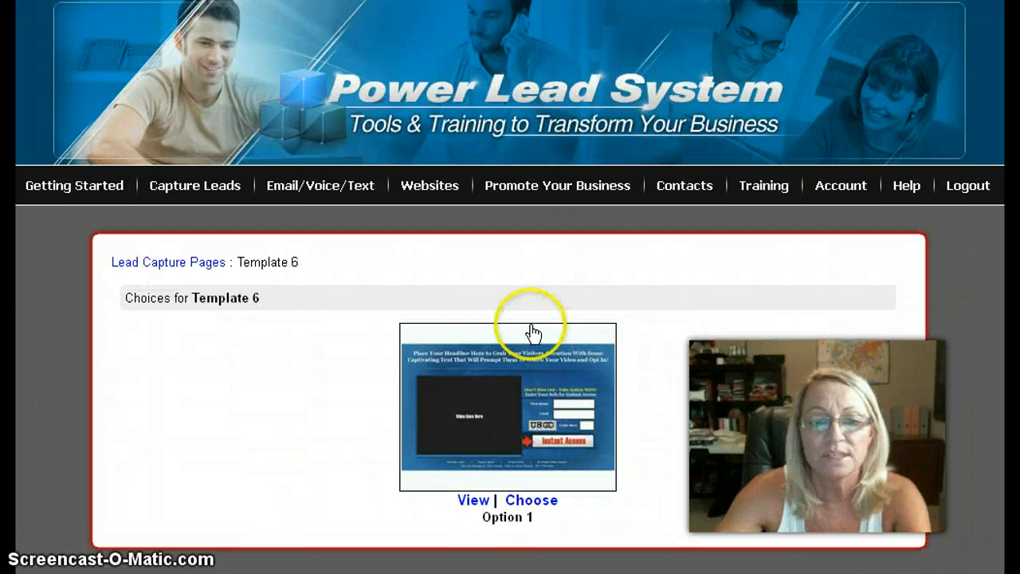
click(530, 507)
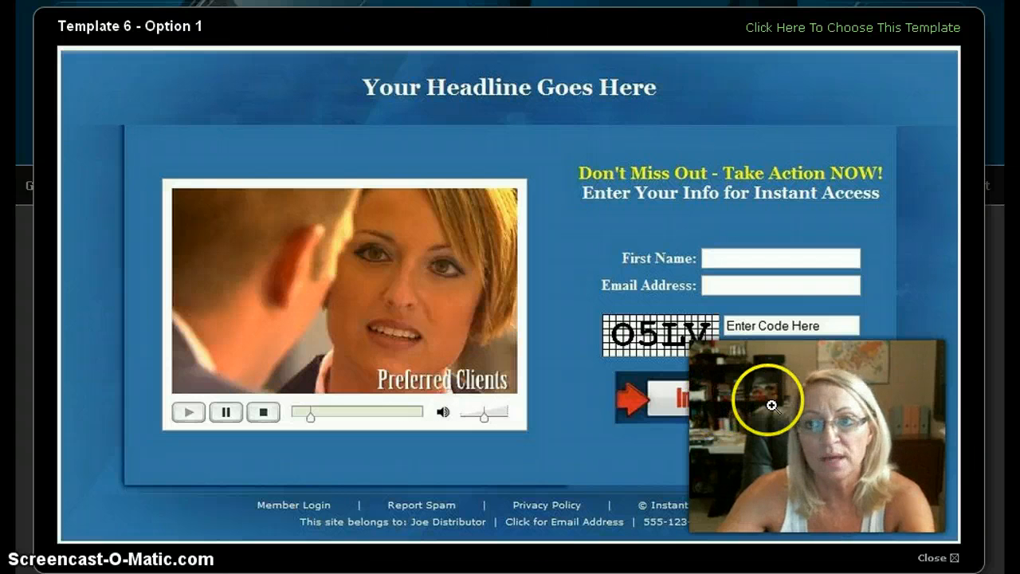
click(933, 558)
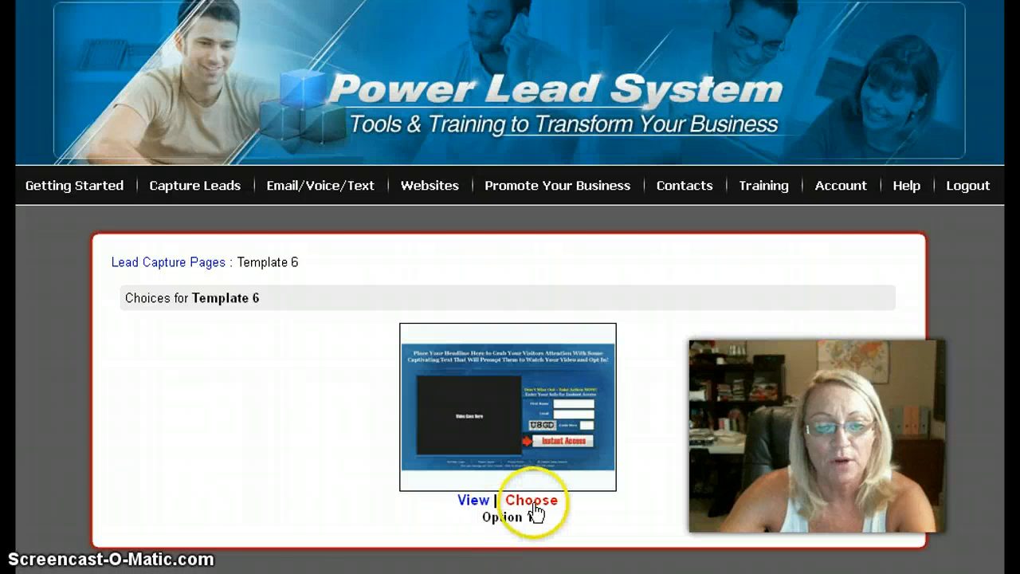
click(532, 502)
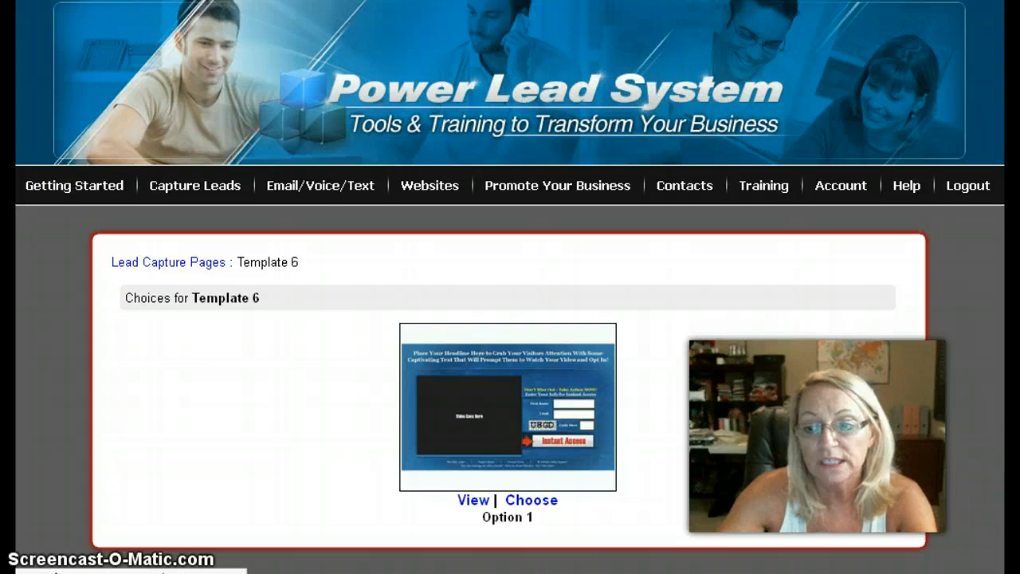
scroll(798, 480, down, 1)
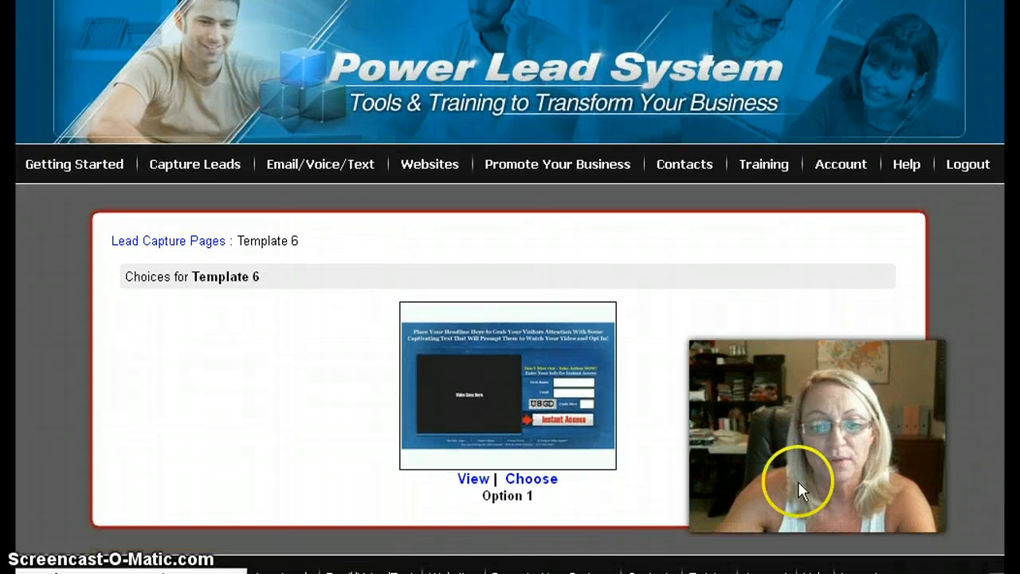
Start a new lead capture page from Template 6's design.
click(531, 481)
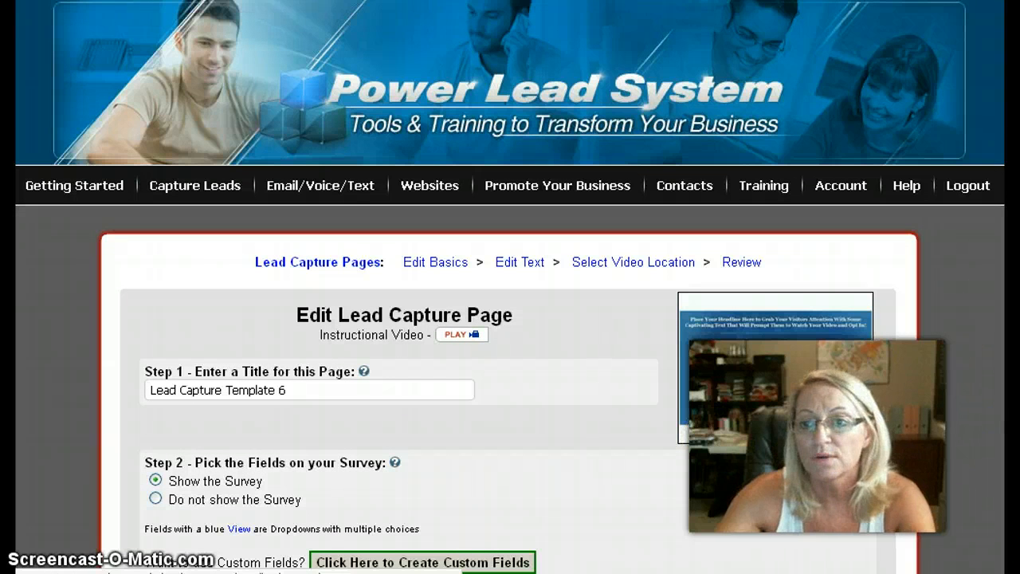
scroll(1005, 387, down, 3)
scroll(1006, 387, down, 3)
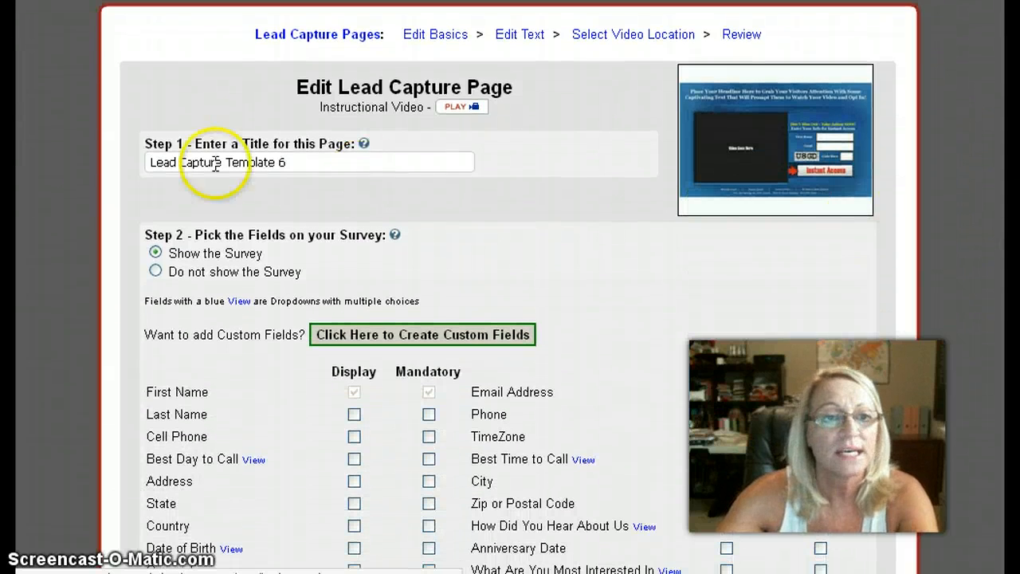
Replace the page title 'Lead Capture Template 6' with 'Tutorial'.
click(342, 161)
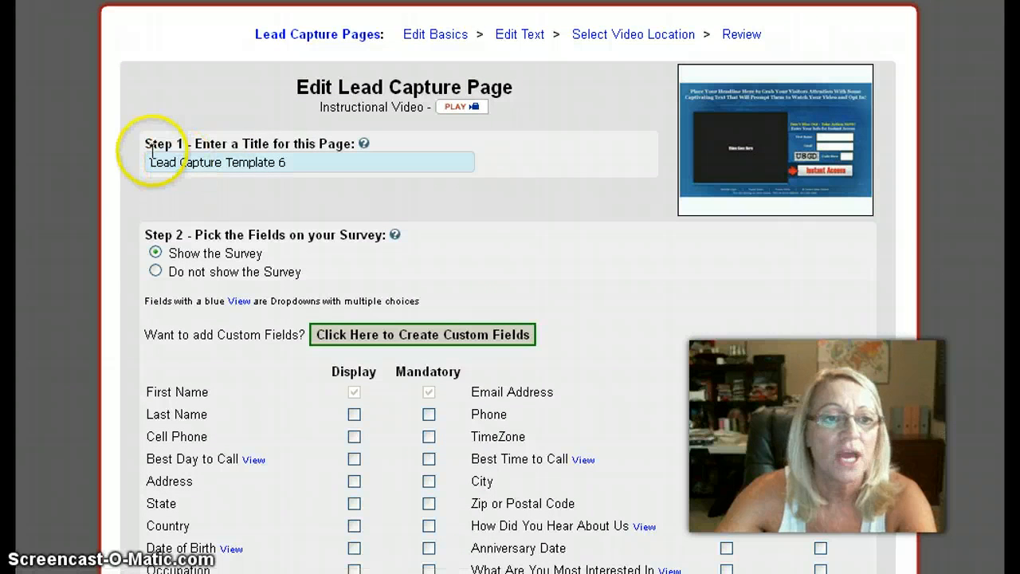
click(292, 139)
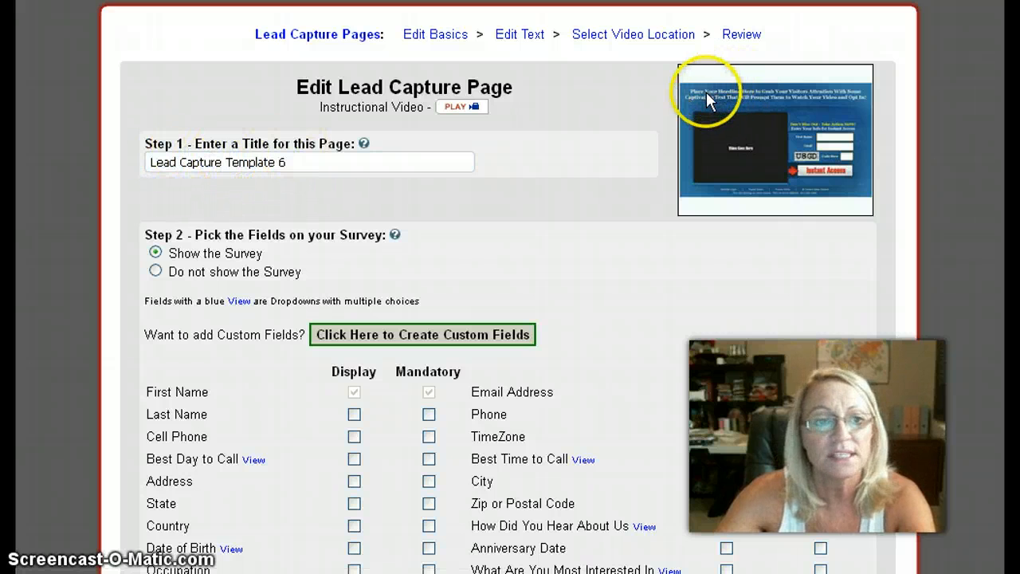
click(311, 163)
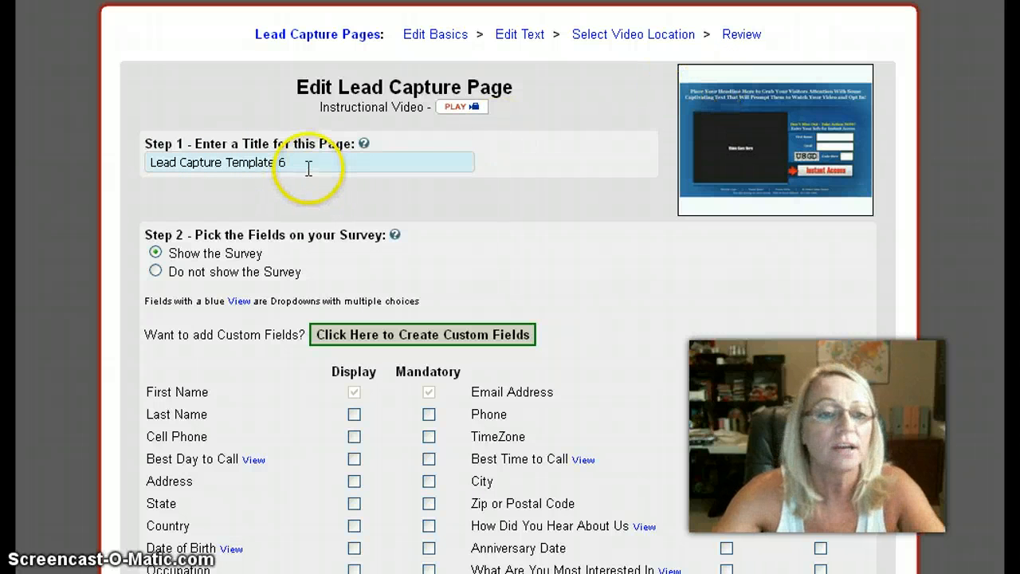
drag(300, 162, 107, 170)
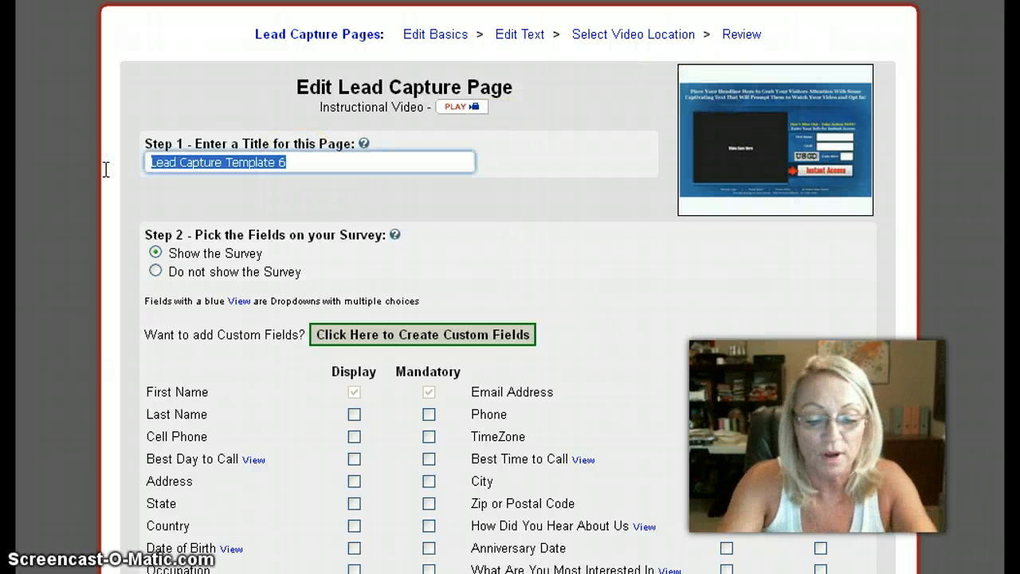
text(Tutorial)
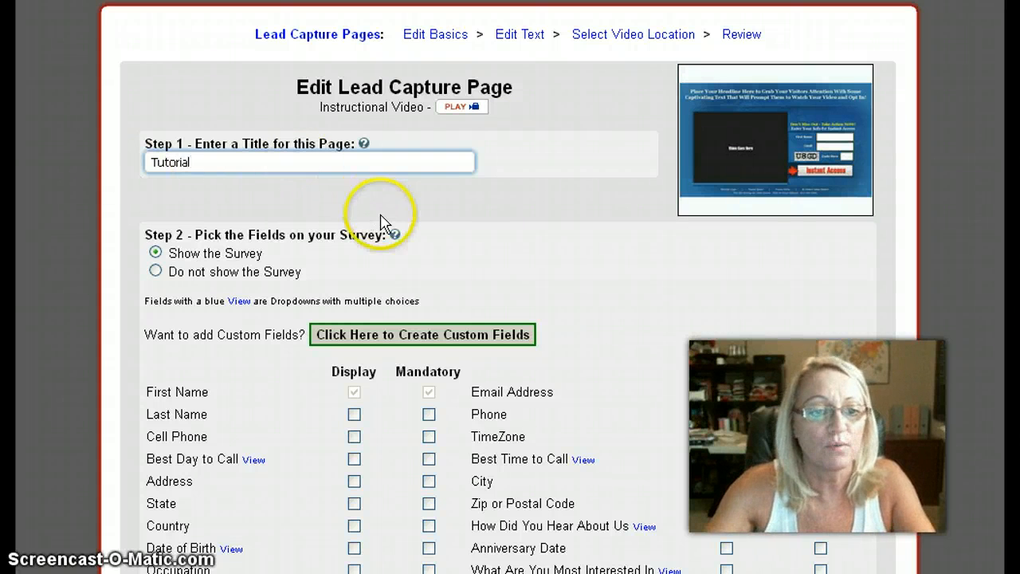
triple_click(562, 233)
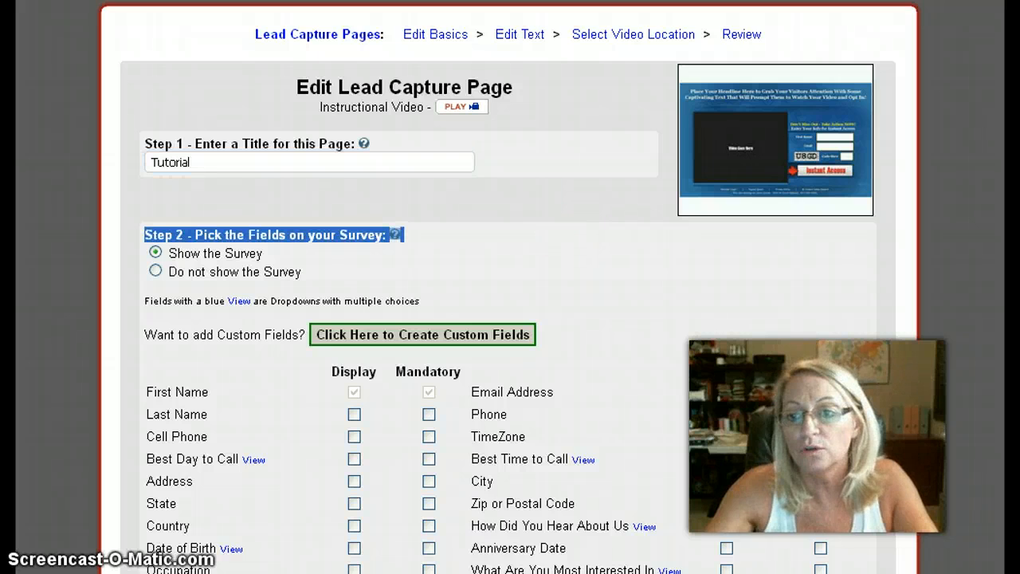
Scroll through the Step 2 survey settings showing First Name, Last Name and Email Address.
scroll(510, 319, down, 2)
scroll(508, 287, down, 1)
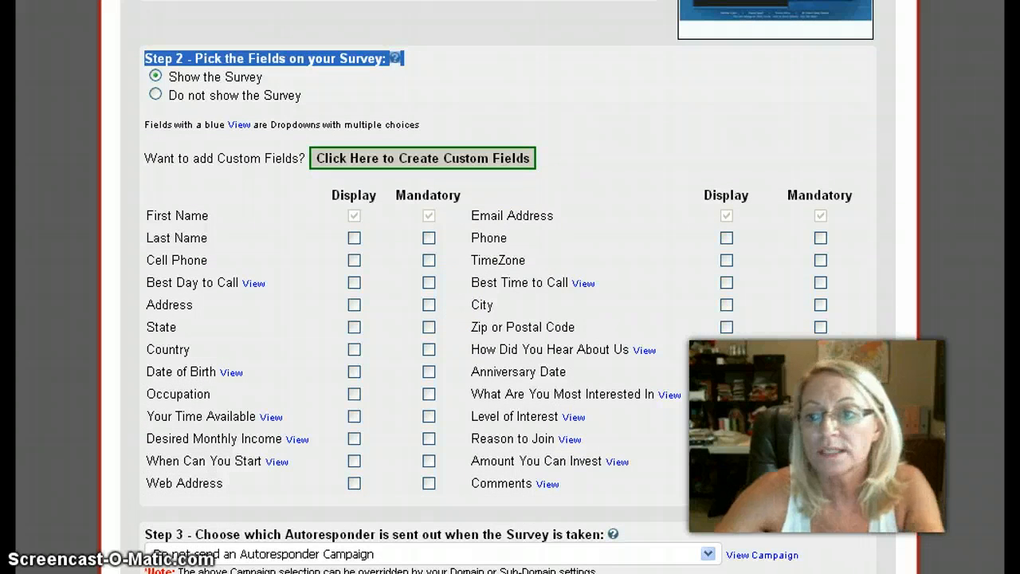
scroll(508, 287, up, 4)
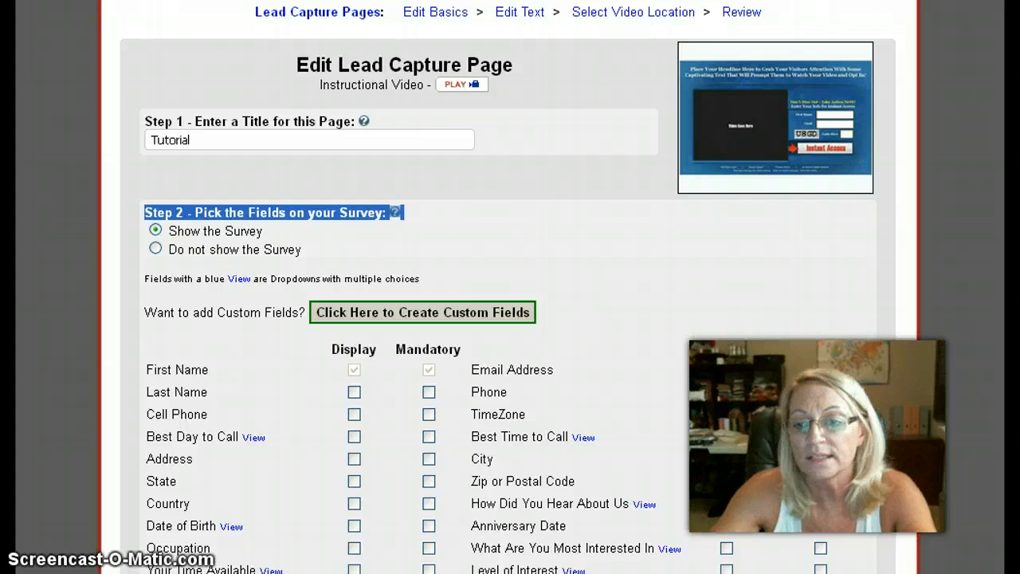
scroll(417, 268, down, 3)
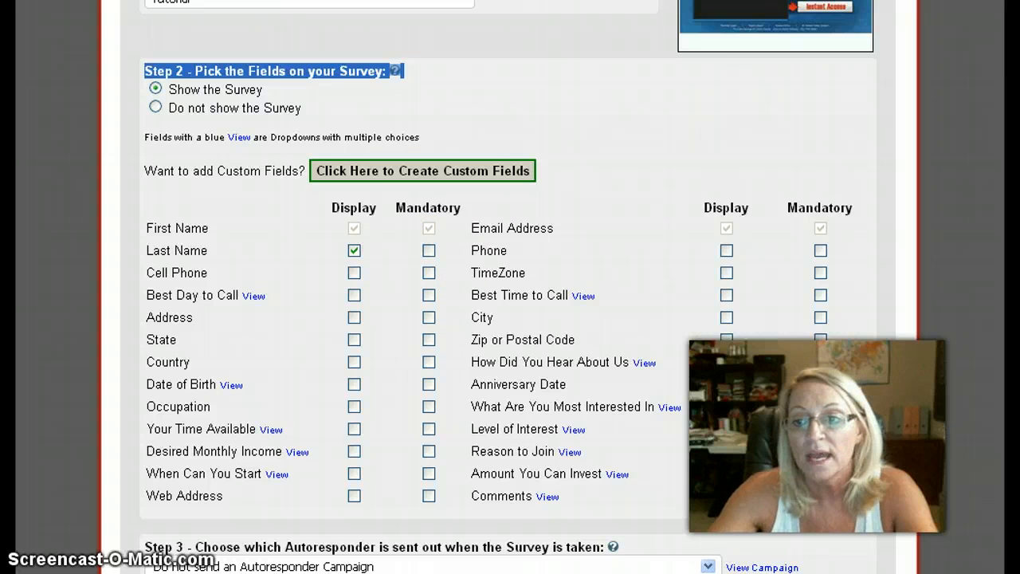
scroll(998, 337, down, 5)
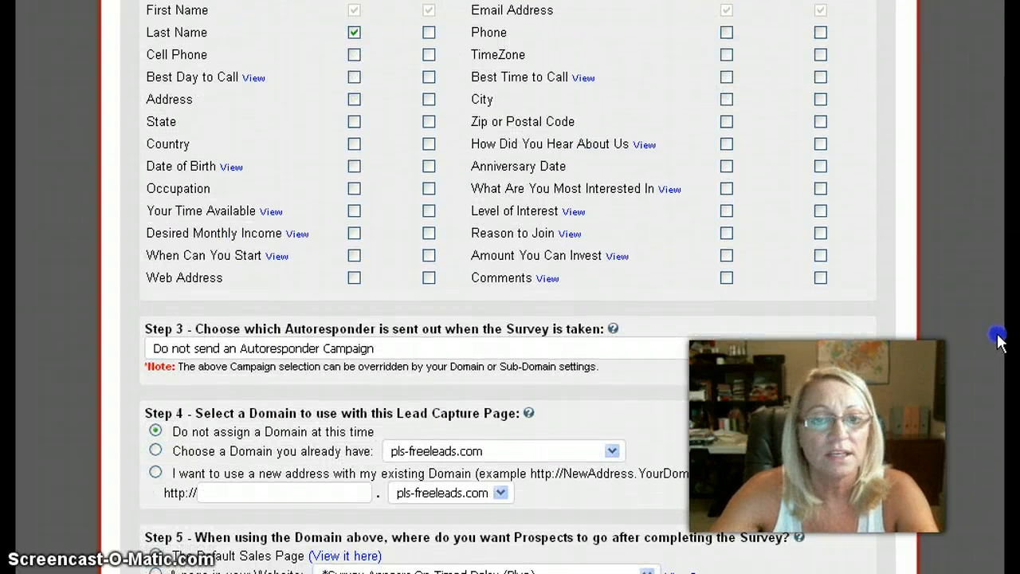
scroll(997, 342, down, 3)
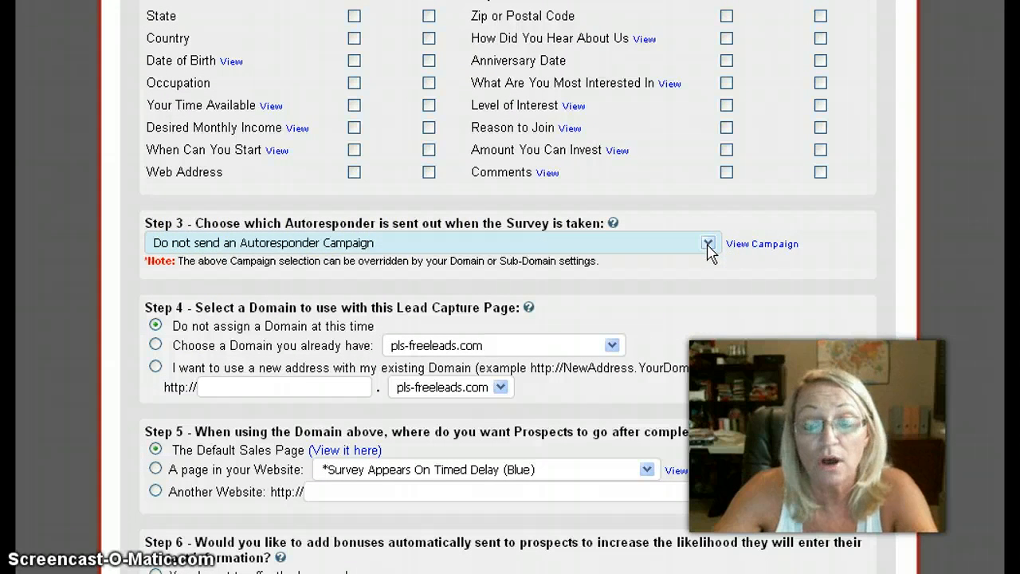
click(708, 244)
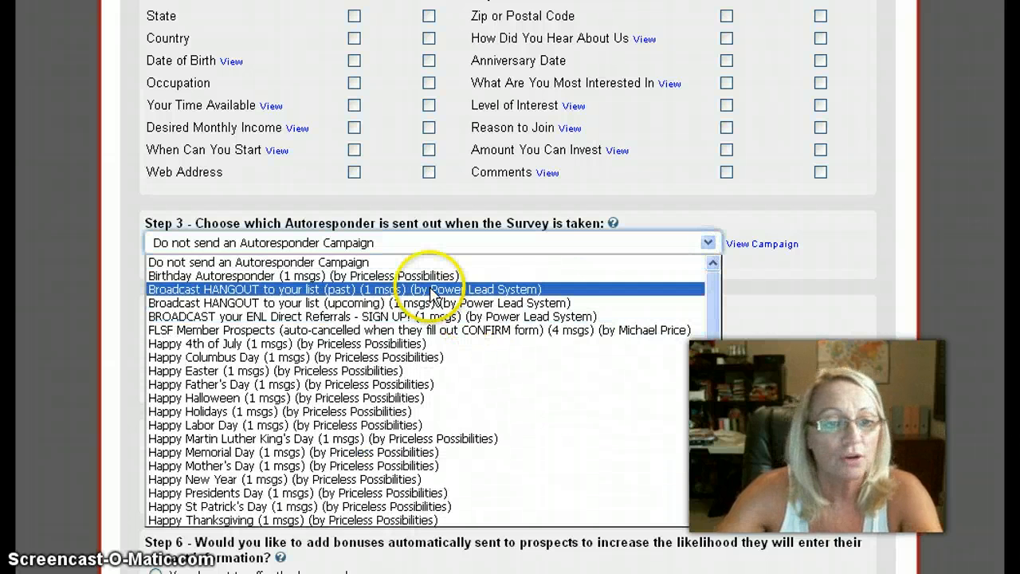
scroll(701, 374, down, 2)
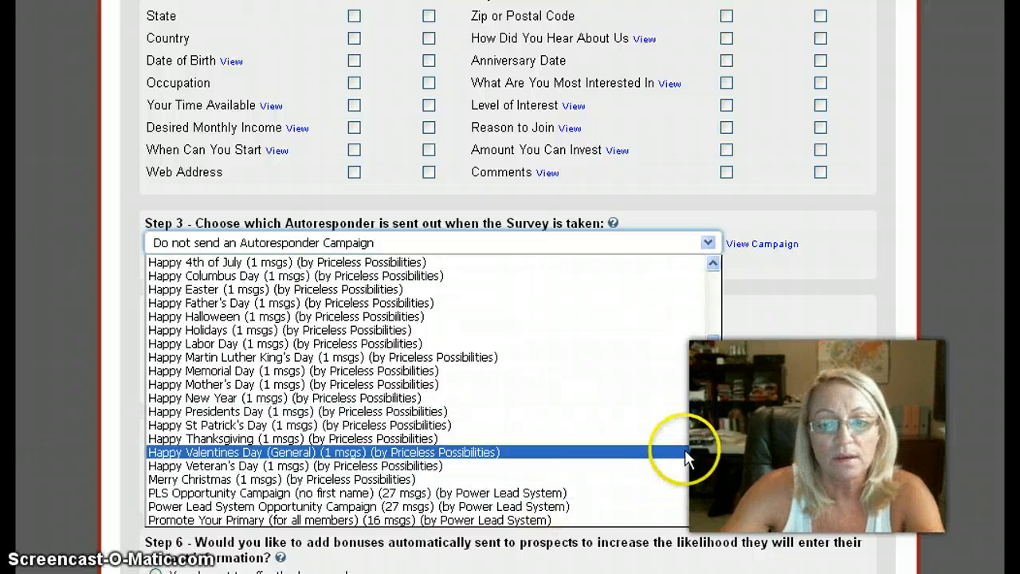
scroll(683, 421, up, 2)
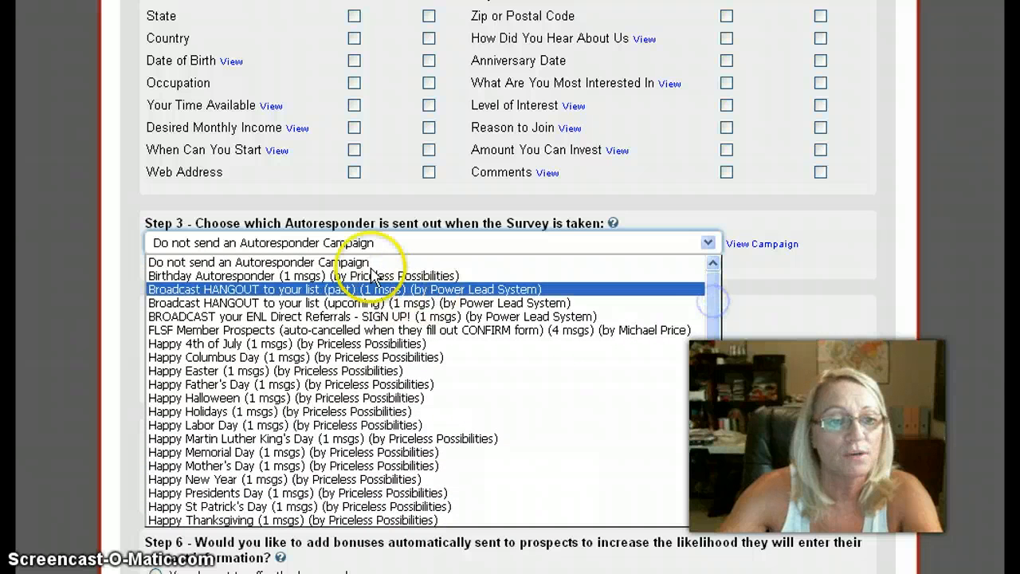
click(216, 263)
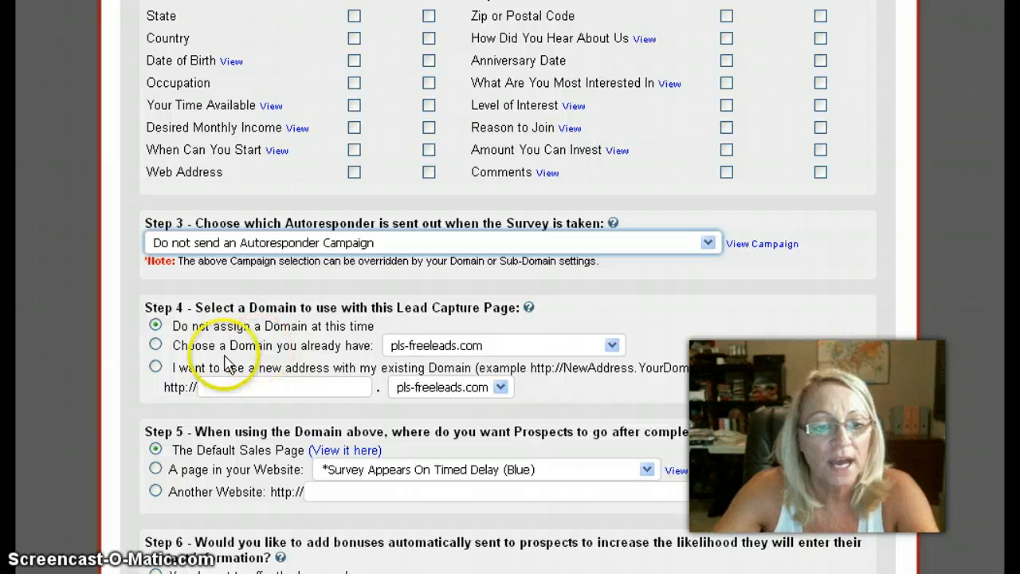
Set the page address to the new subdomain 'tutorial' on pls-freeleads.com.
click(156, 346)
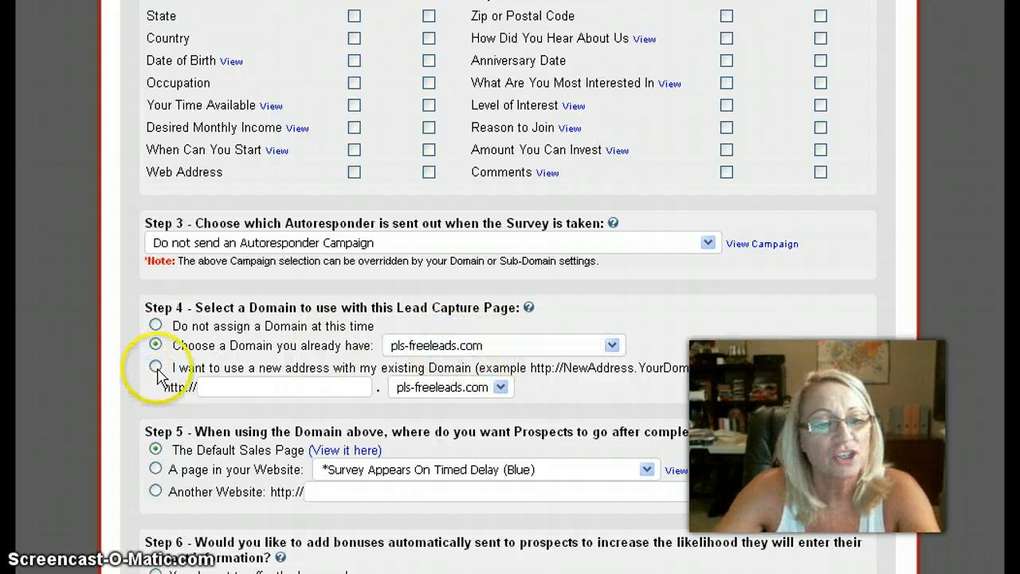
click(157, 368)
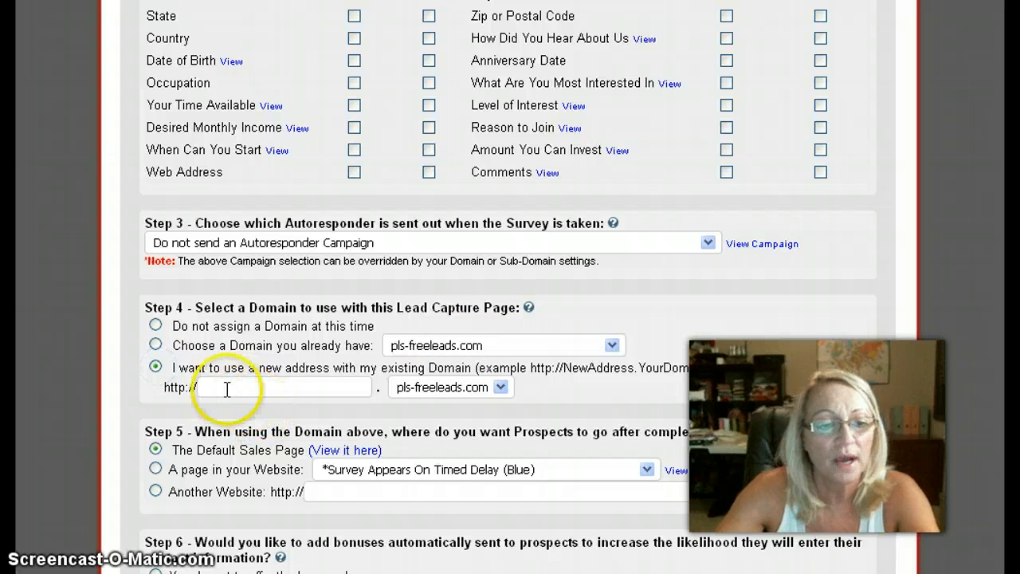
click(294, 390)
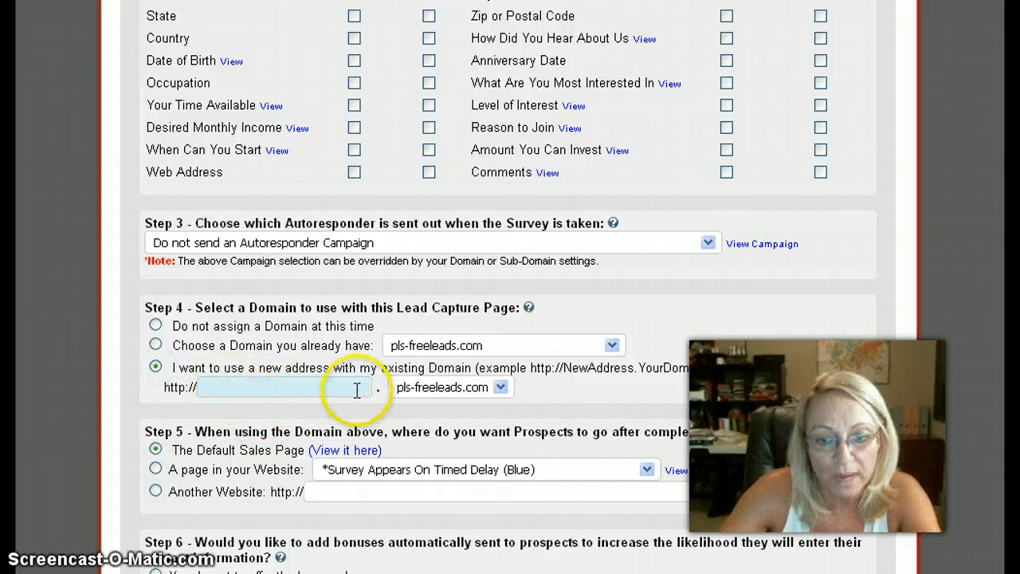
click(313, 388)
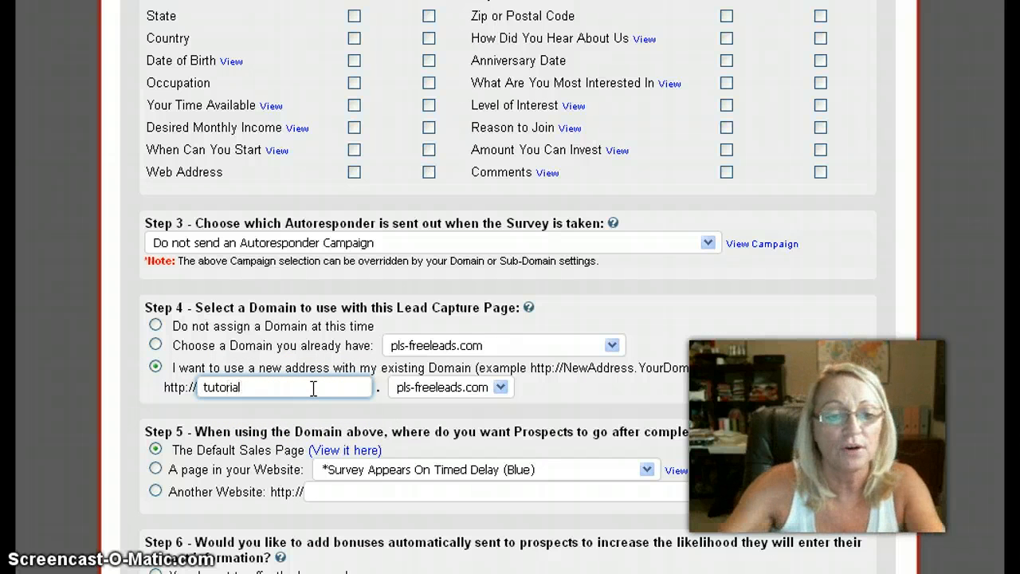
click(442, 387)
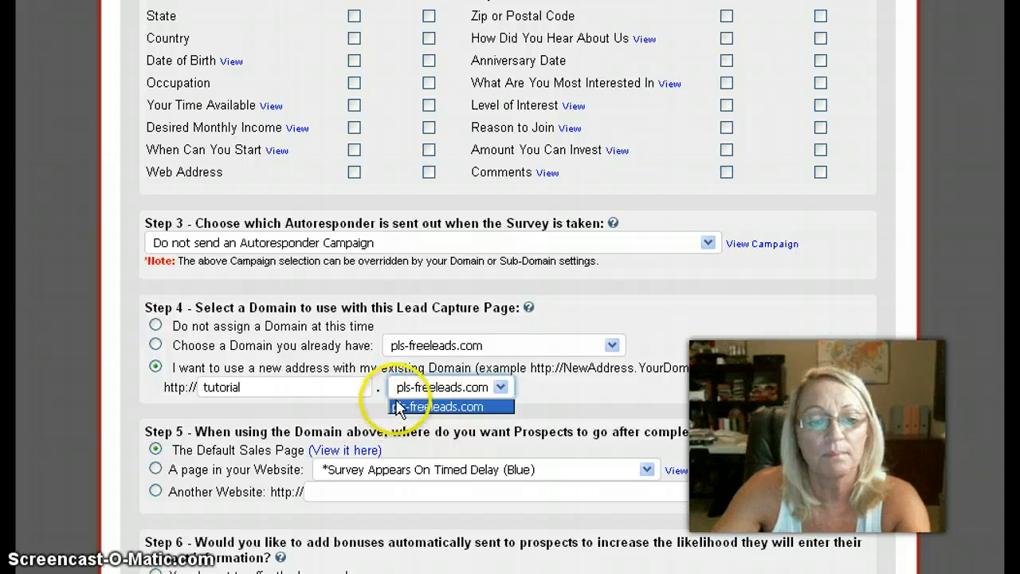
click(581, 406)
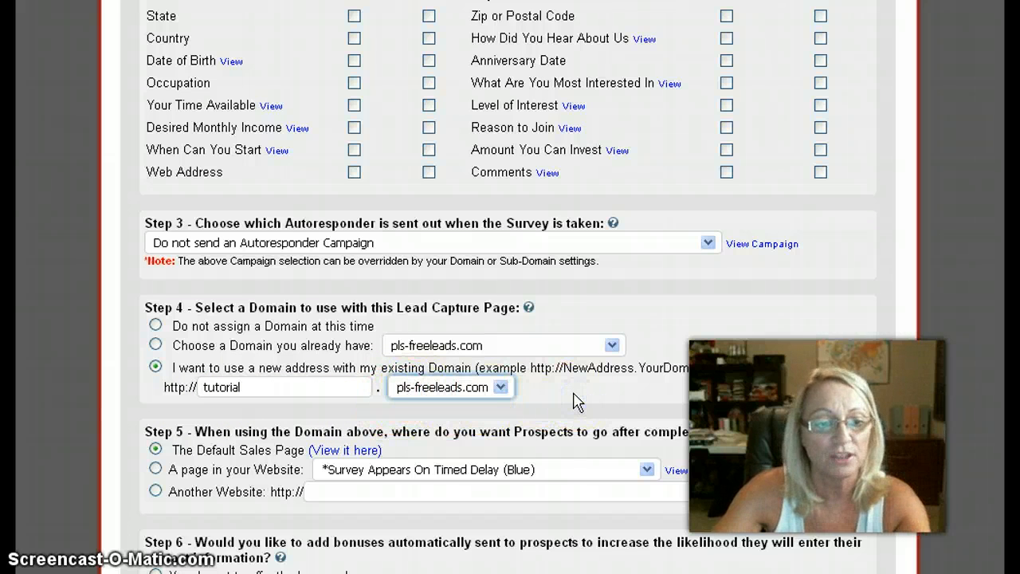
scroll(508, 287, down, 1)
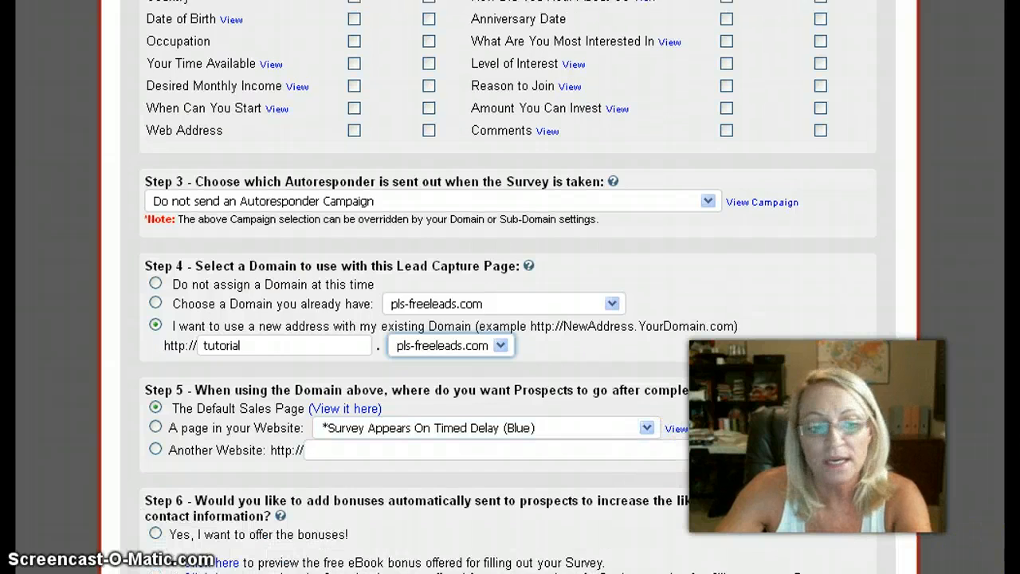
scroll(508, 287, down, 1)
scroll(508, 286, down, 3)
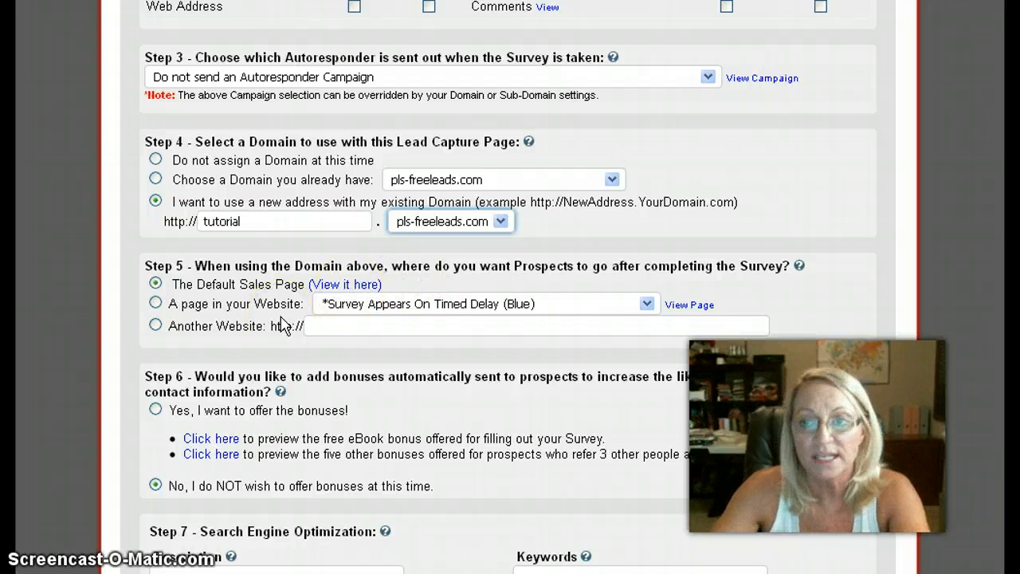
Send prospects to Another Website after the survey and enter that website's address.
click(155, 326)
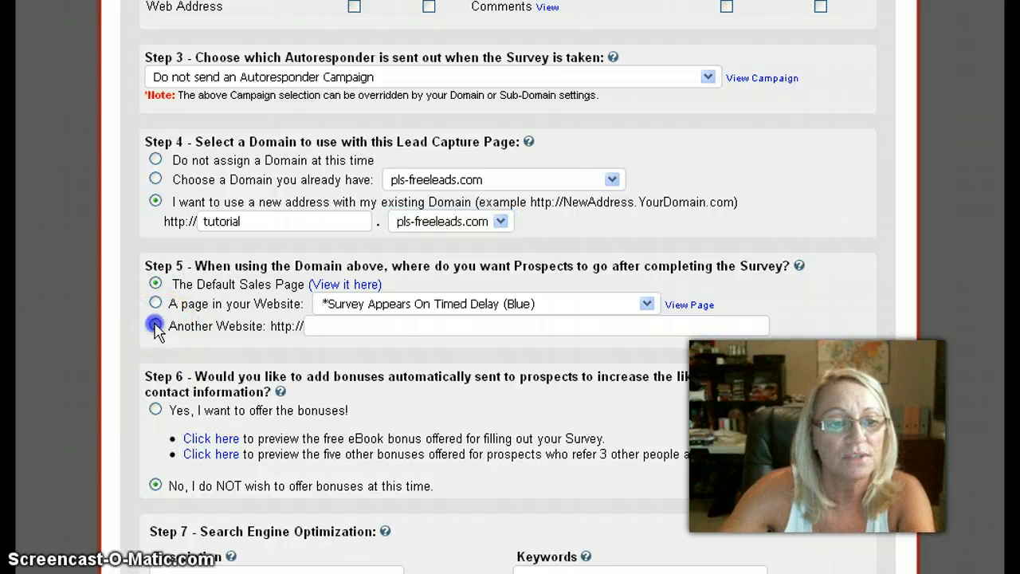
click(346, 326)
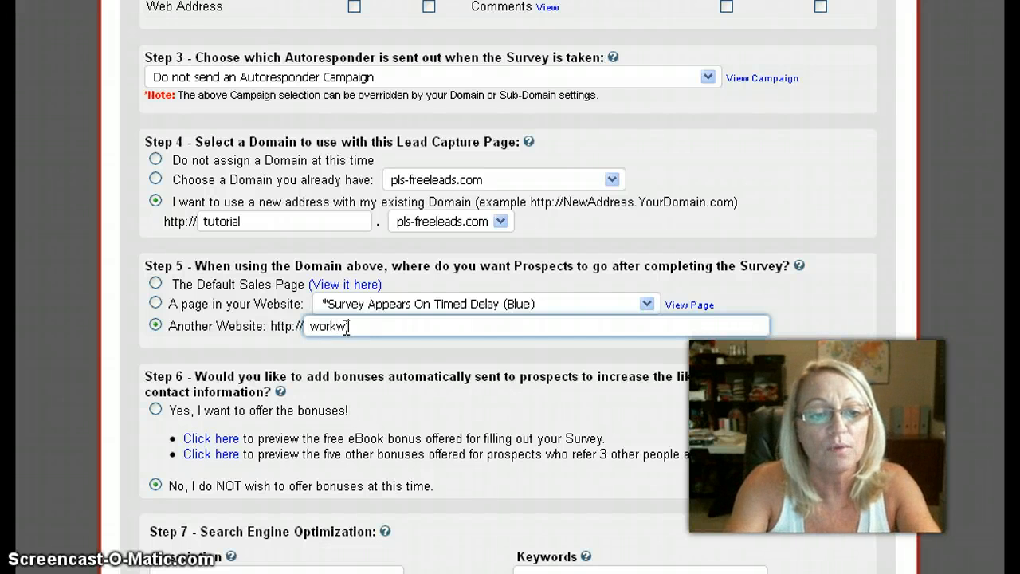
key(alt)
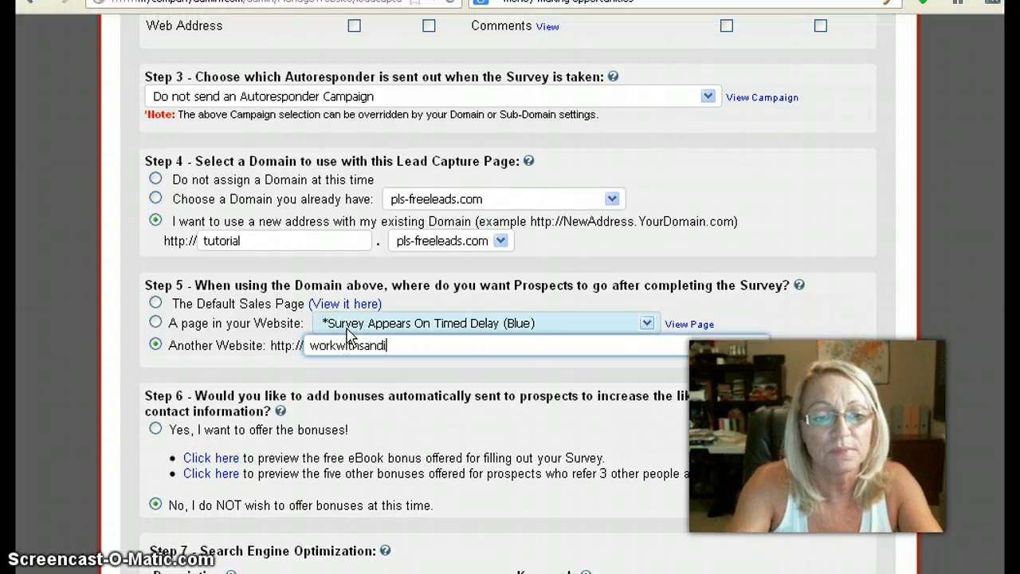
key(alt)
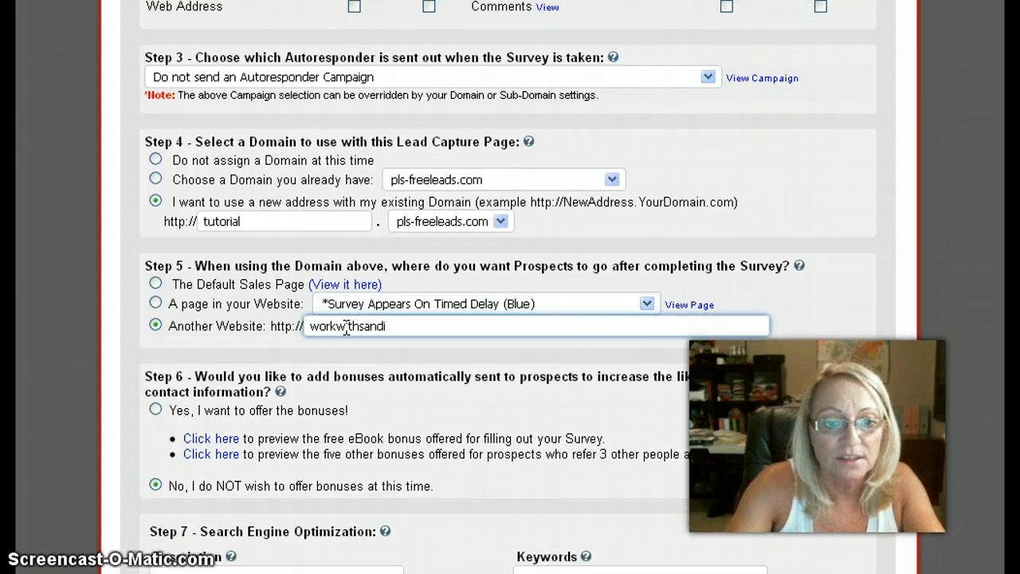
click(404, 360)
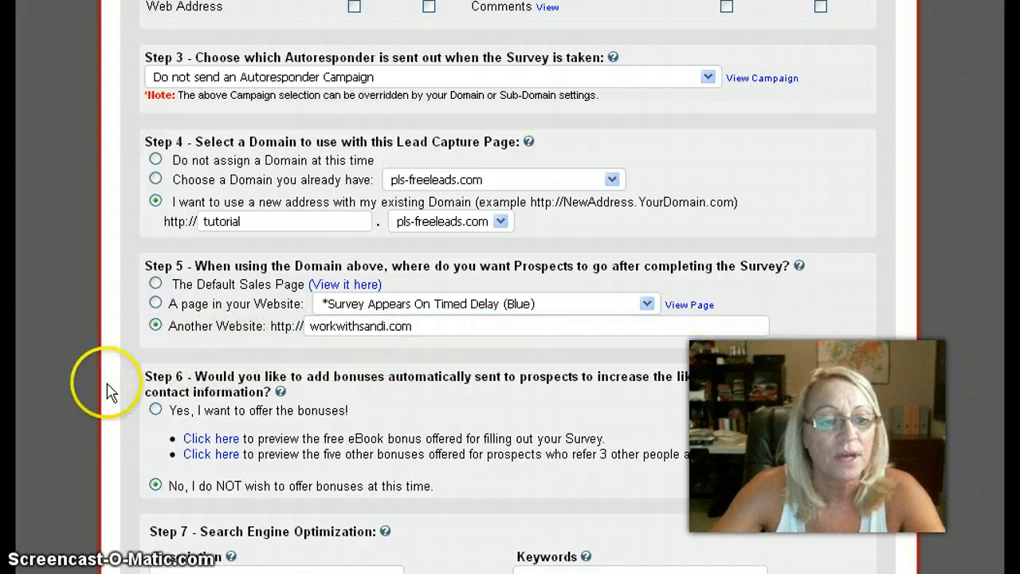
scroll(508, 287, down, 1)
scroll(509, 287, down, 2)
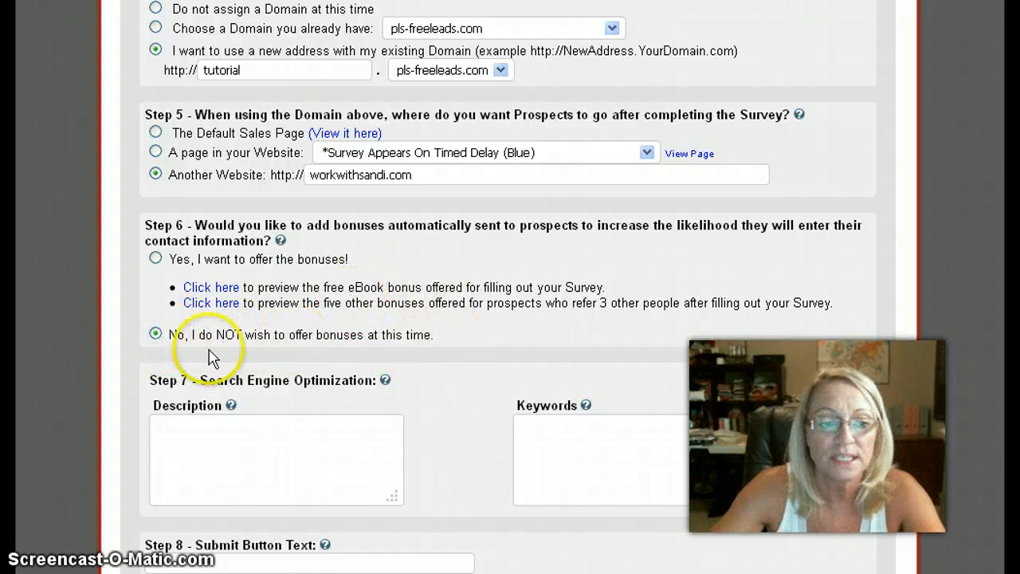
Enter the SEO description 'Tutorial for Power Lead System'.
click(410, 338)
drag(410, 339, 396, 338)
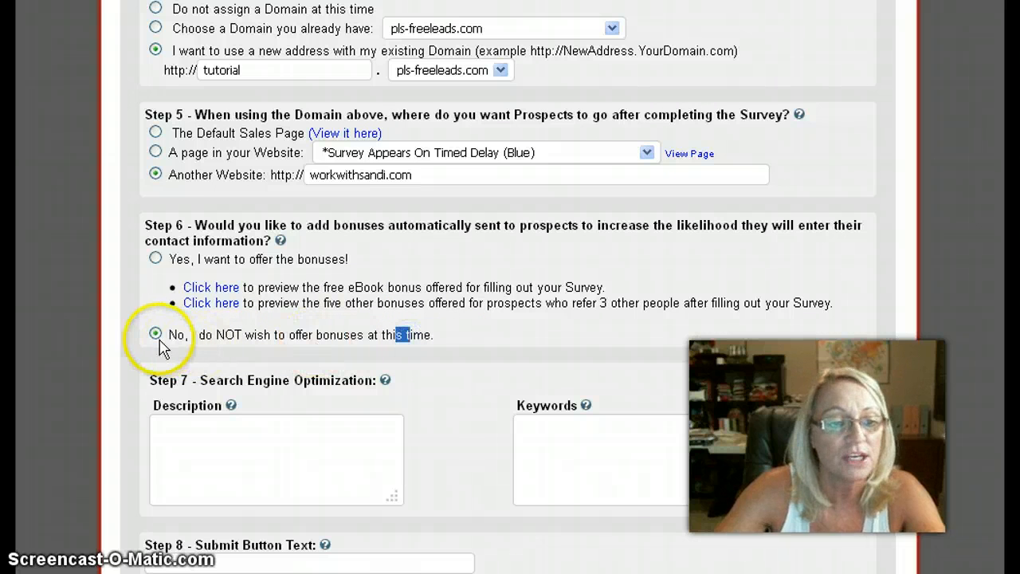
click(260, 439)
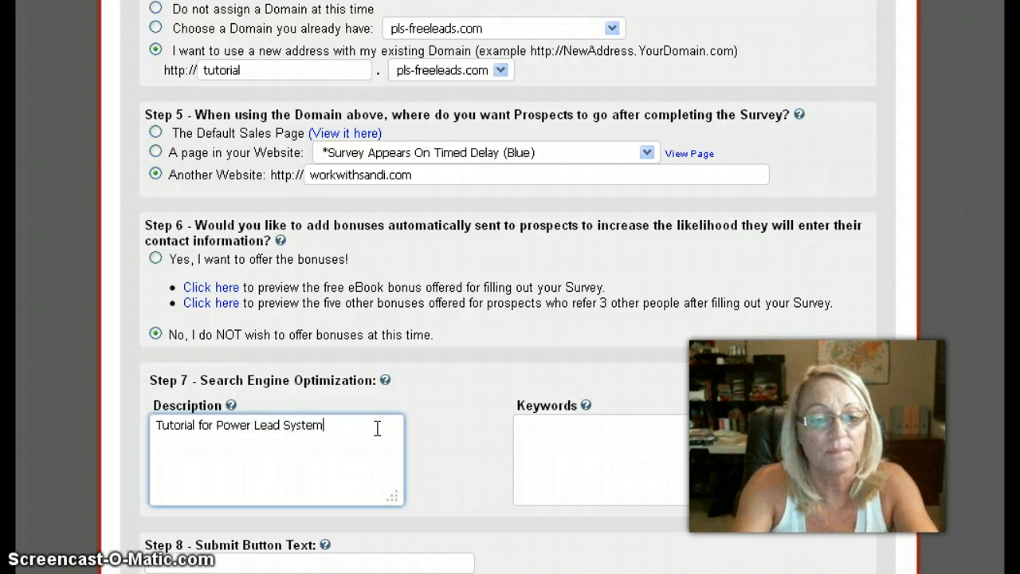
key(Tab)
Type the keywords 'power lead system' plus the author's name, correcting typos.
text(power l)
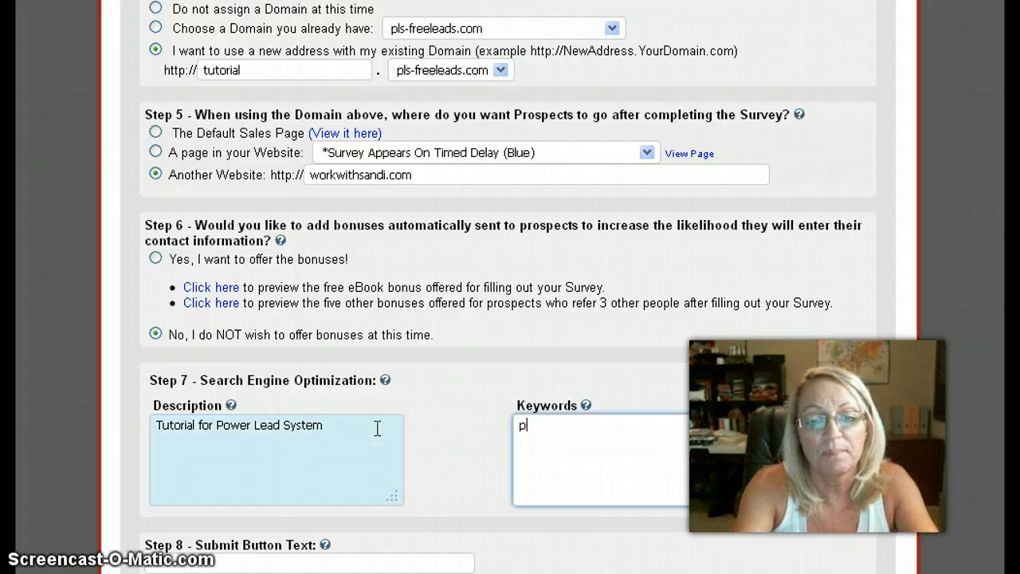
text(ea)
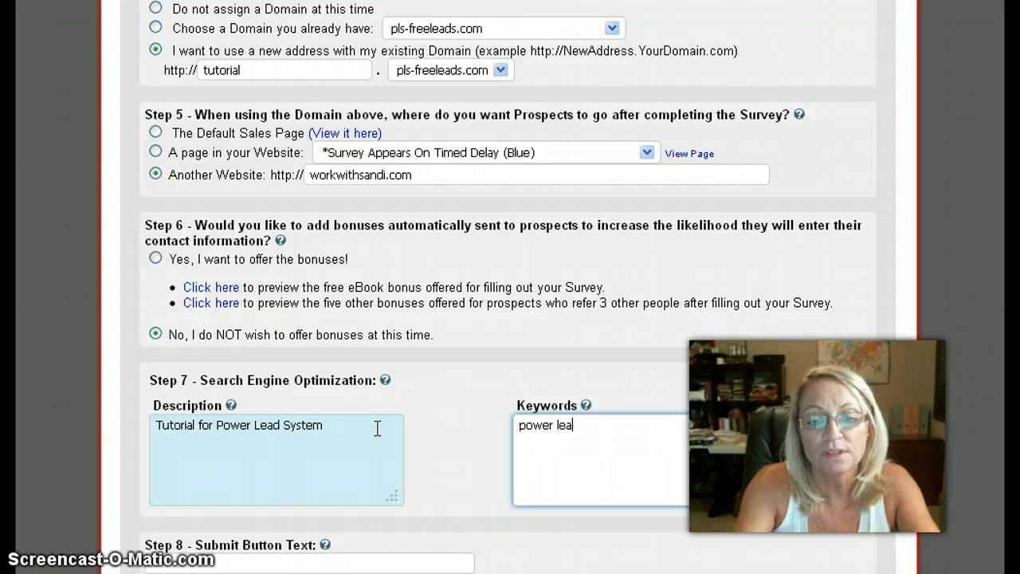
text(d system)
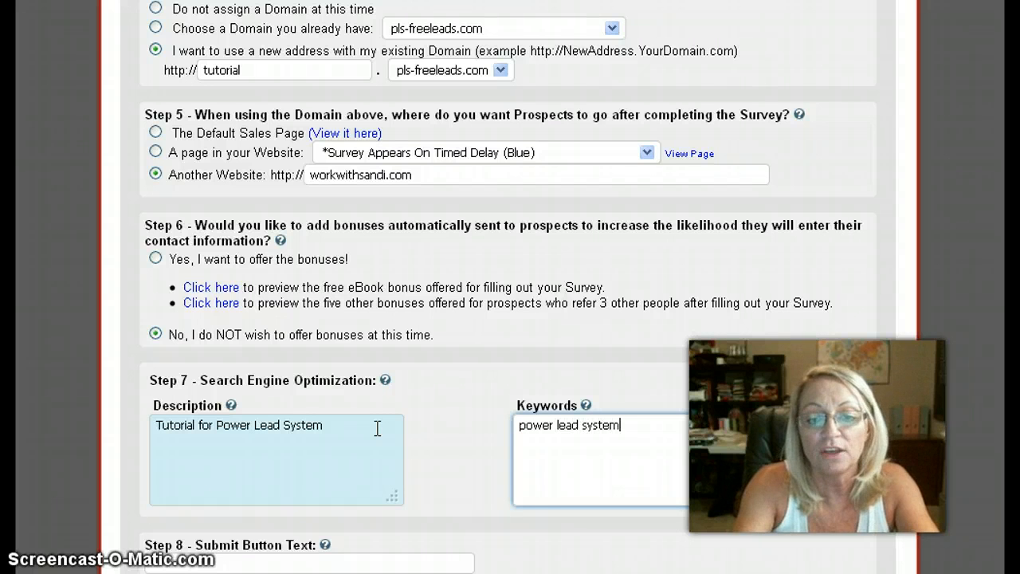
text(, snadi)
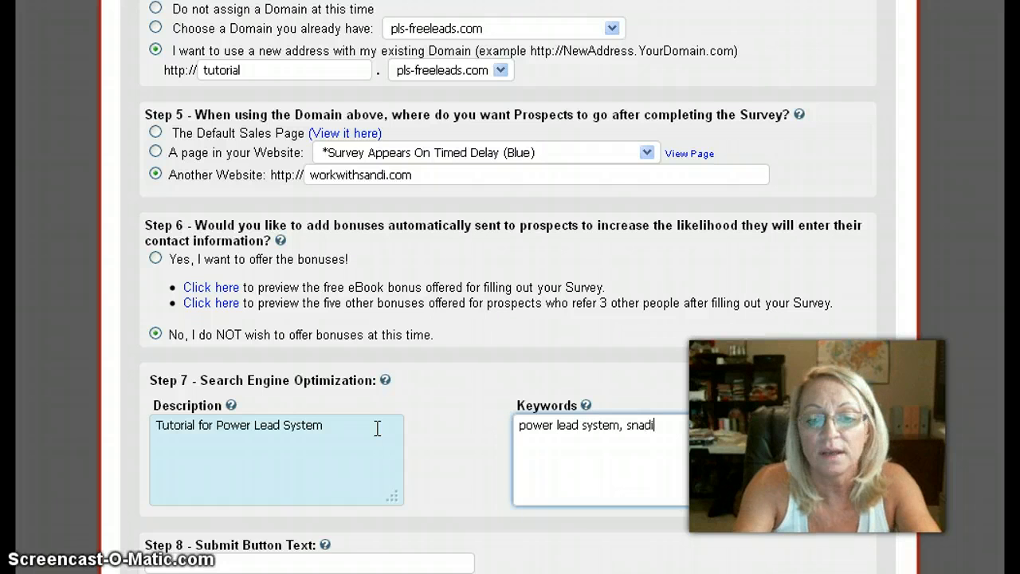
key(BackSpace)
key(BackSpace)
key(BackSpace)
key(BackSpace)
text(andi mete)
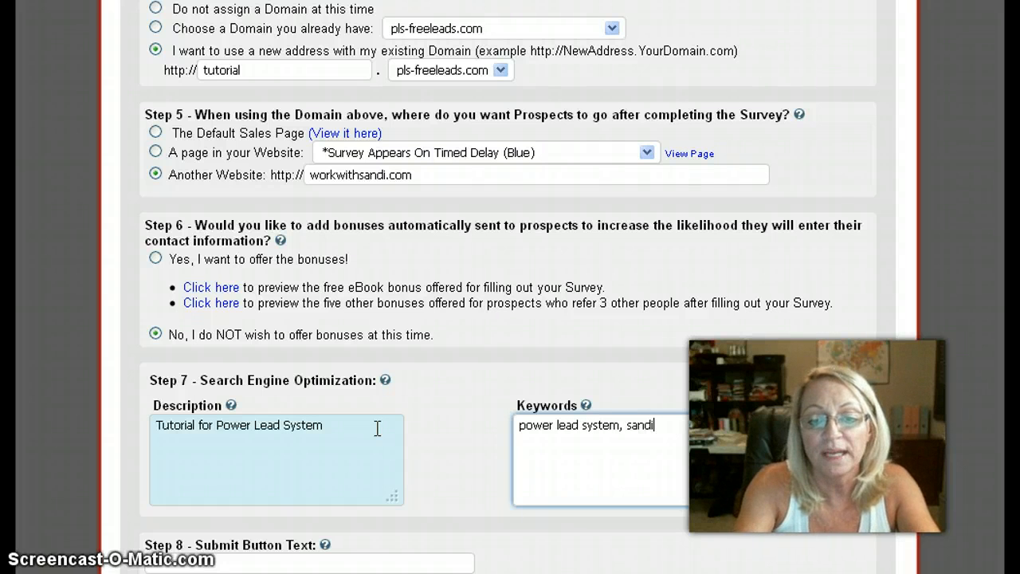
key(BackSpace)
key(BackSpace)
key(BackSpace)
key(BackSpace)
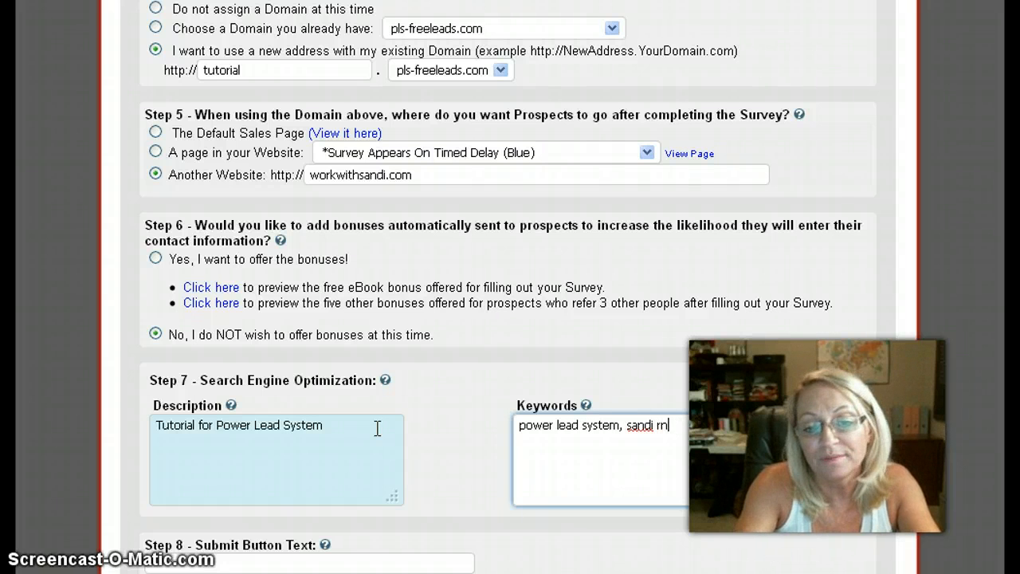
text(renter)
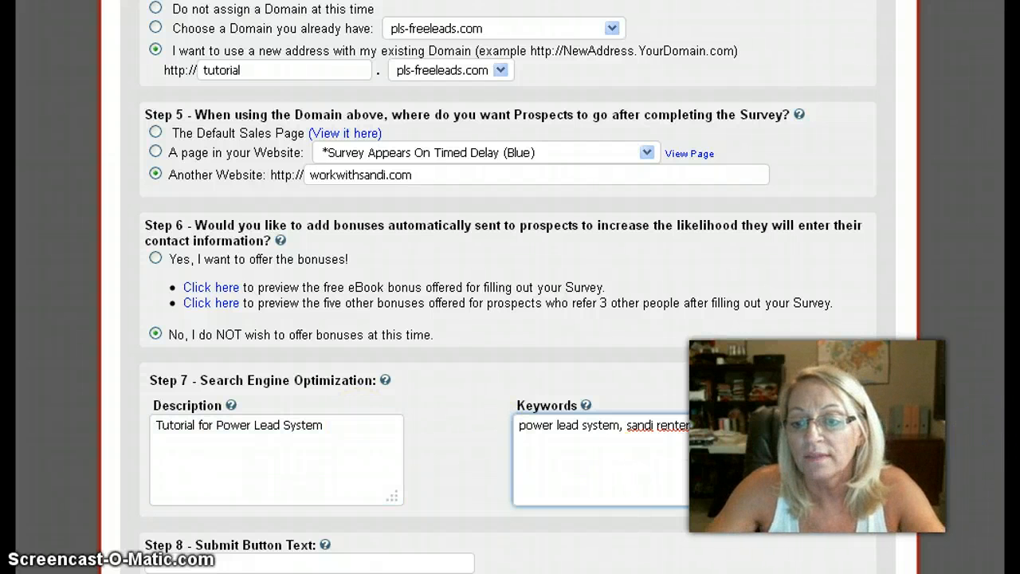
scroll(508, 319, down, 2)
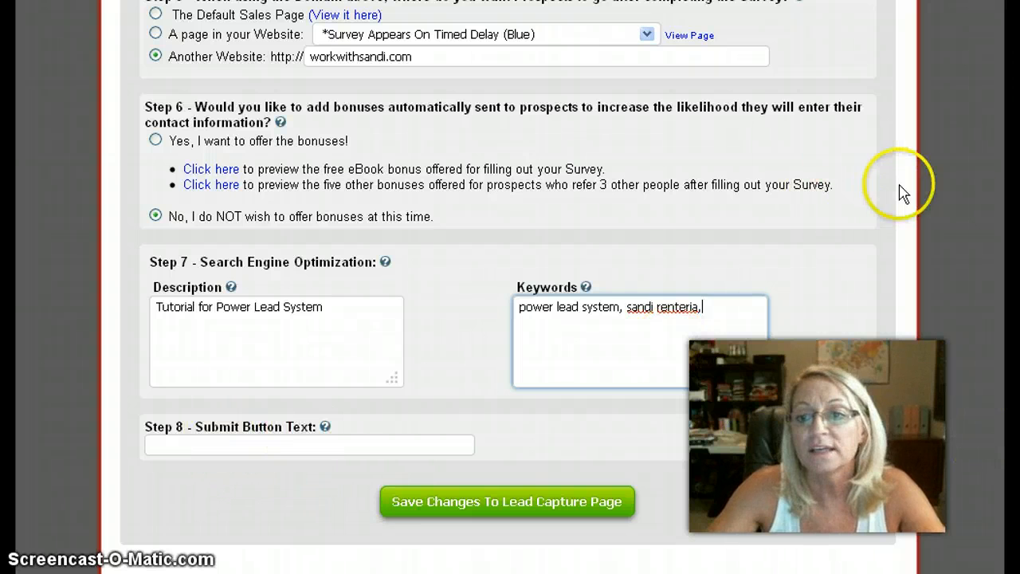
click(270, 443)
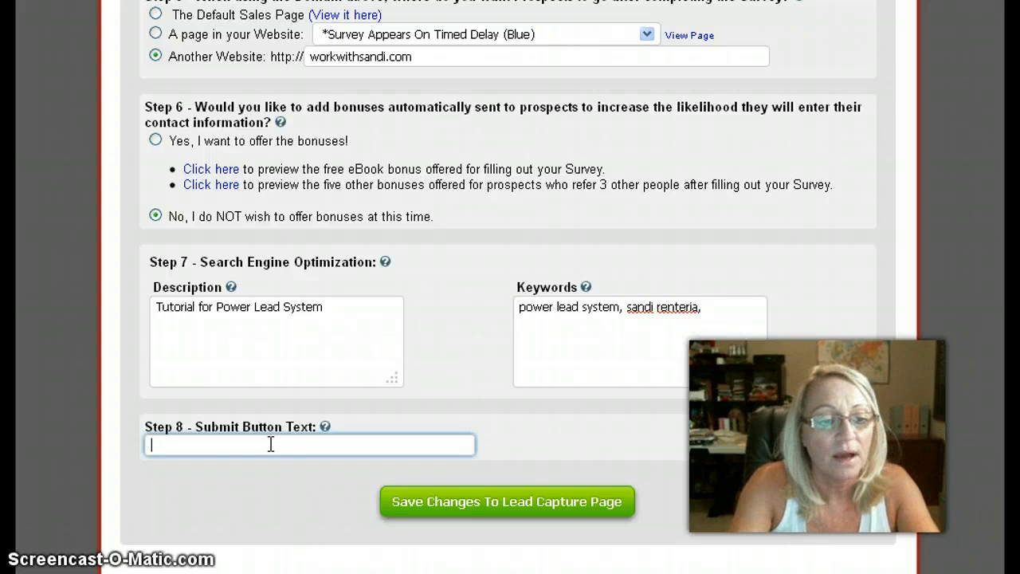
Set the submit button text to ACT NOW and save the lead capture page.
text(CT )
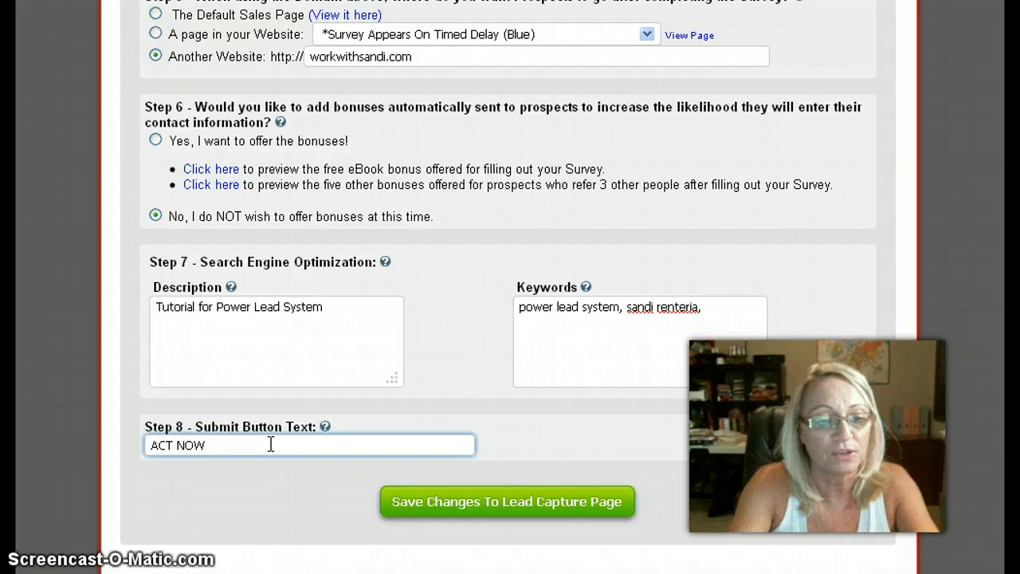
text(NOW)
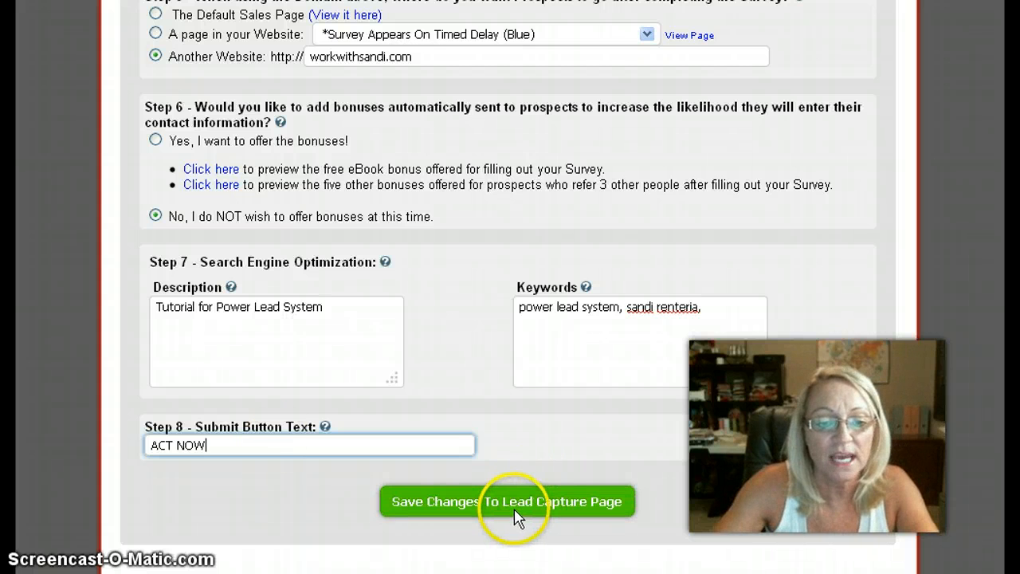
click(513, 507)
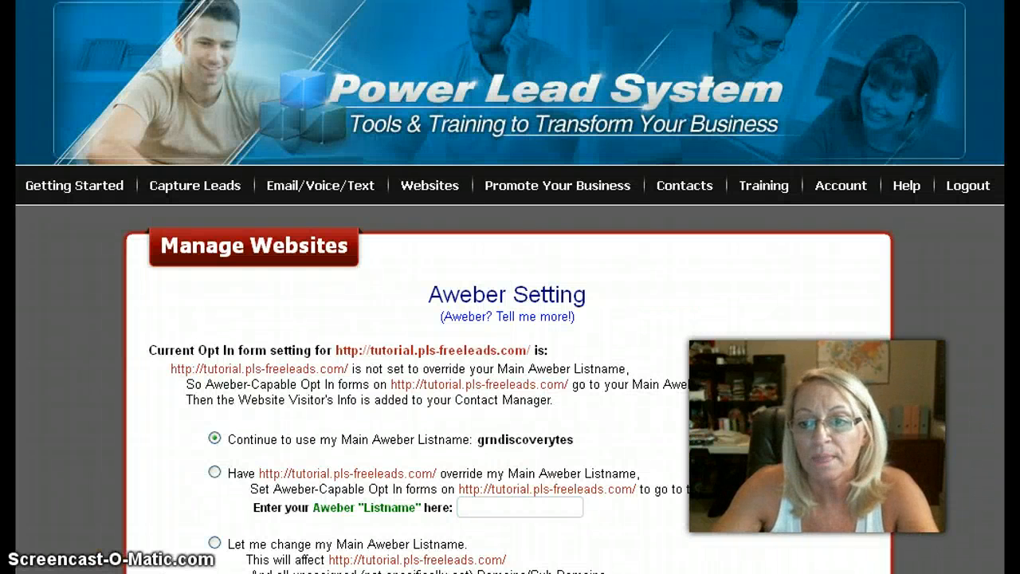
Select 'Let me change my Main Aweber Listname' and submit the Aweber Setting page.
scroll(510, 319, down, 3)
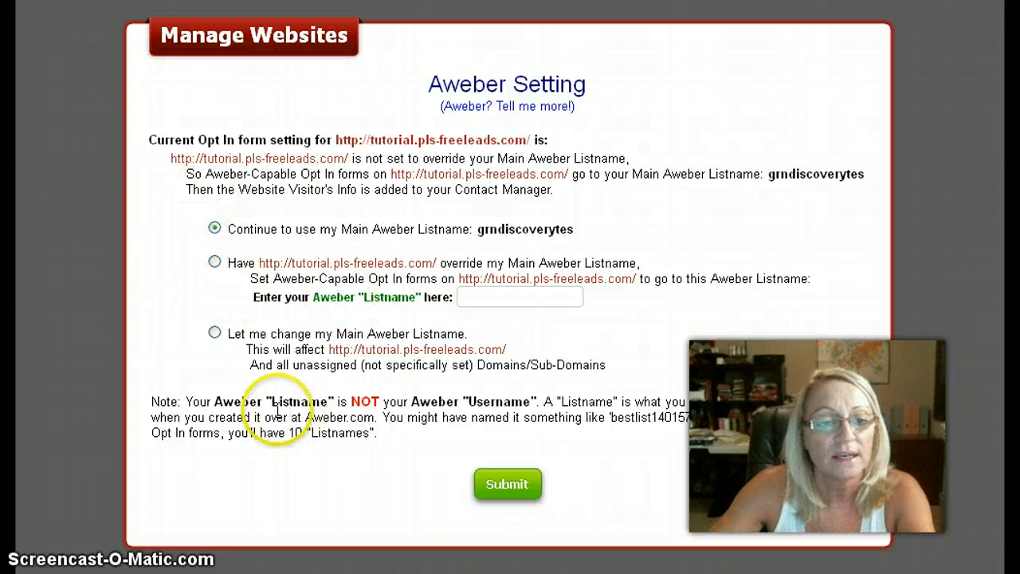
click(215, 333)
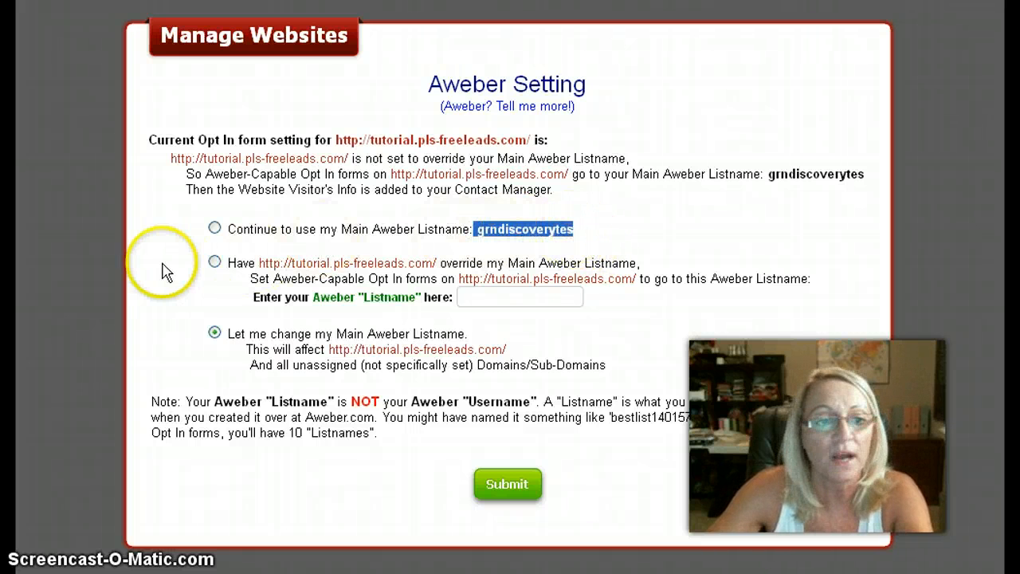
click(163, 270)
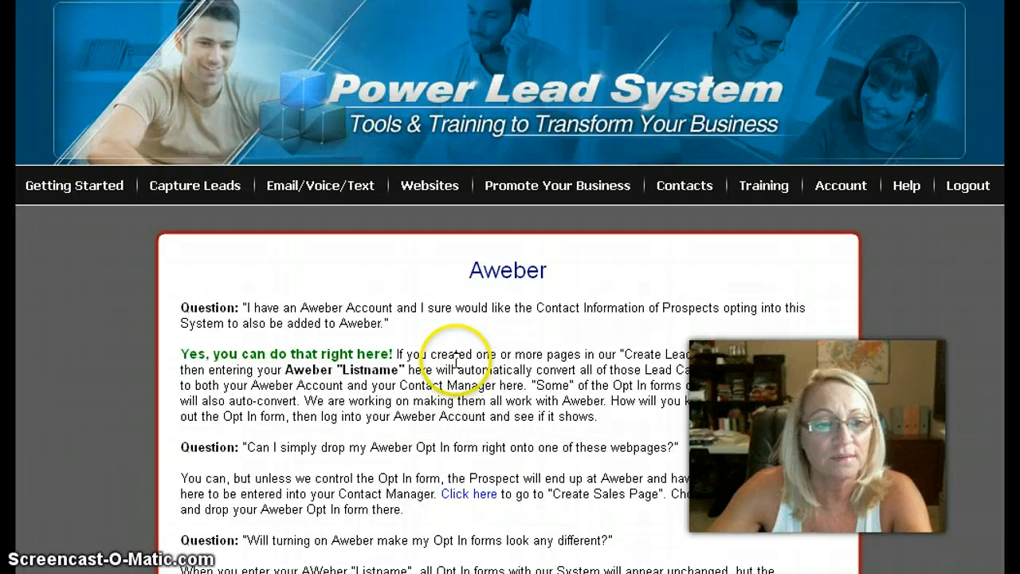
Set the opt-in forms to NOT use Aweber, remove it, and continue to the next step.
scroll(456, 360, down, 3)
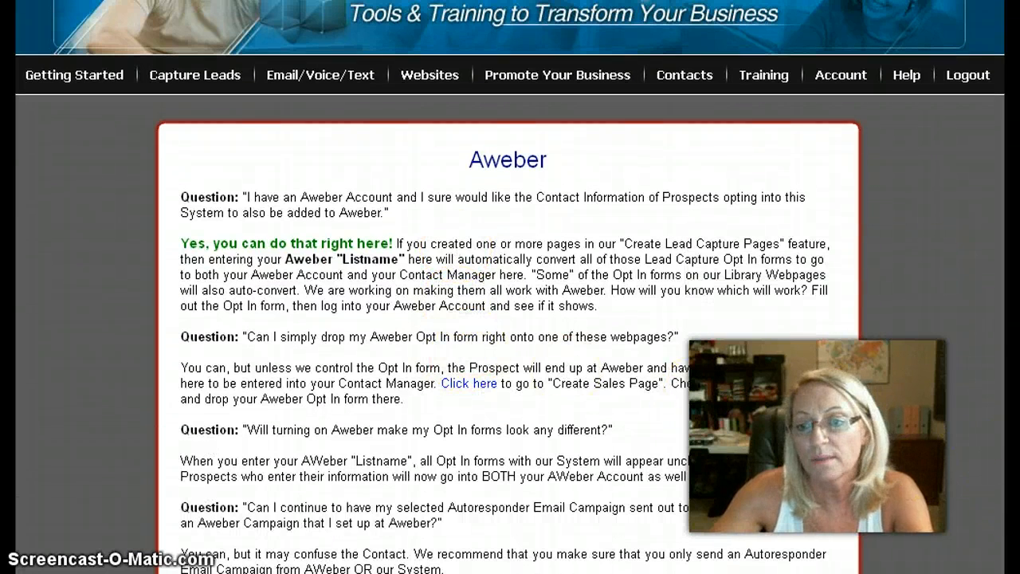
scroll(981, 478, down, 12)
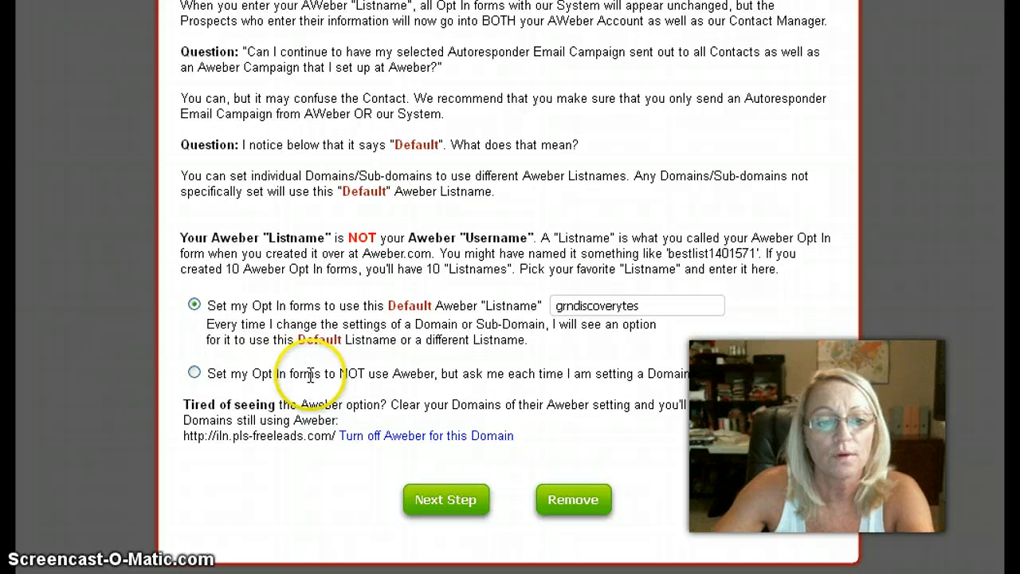
click(194, 374)
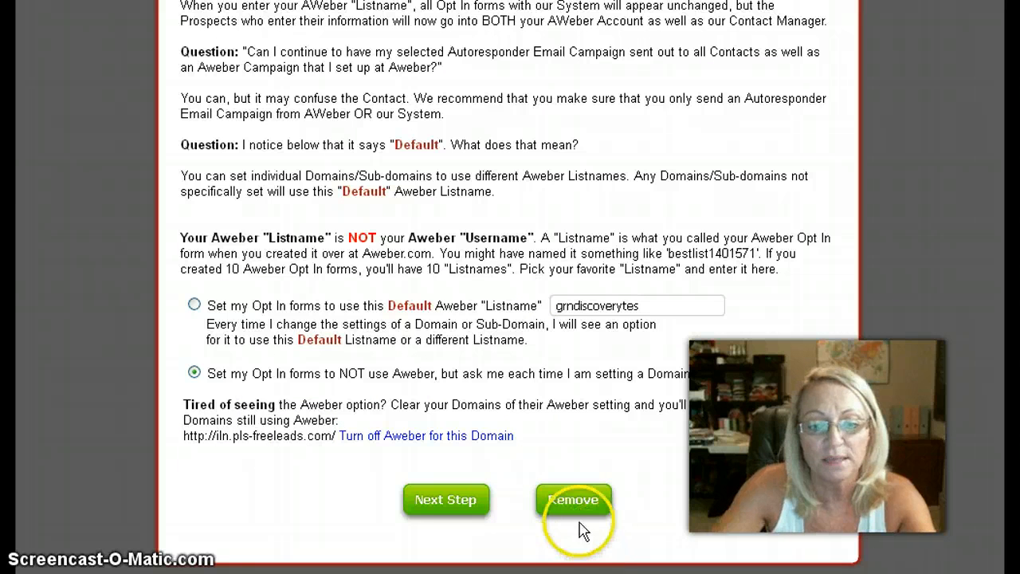
click(462, 504)
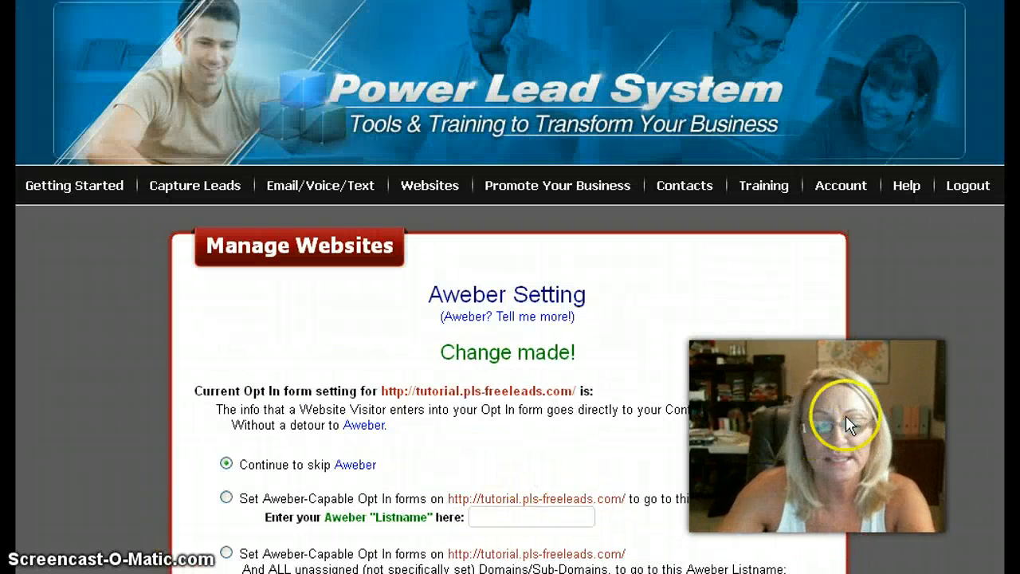
scroll(1006, 477, down, 3)
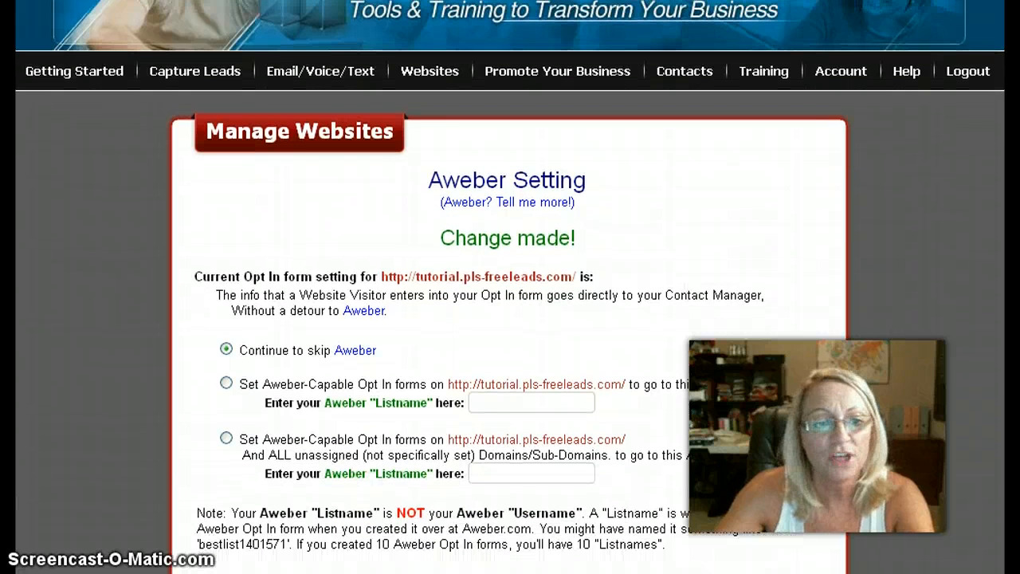
click(504, 470)
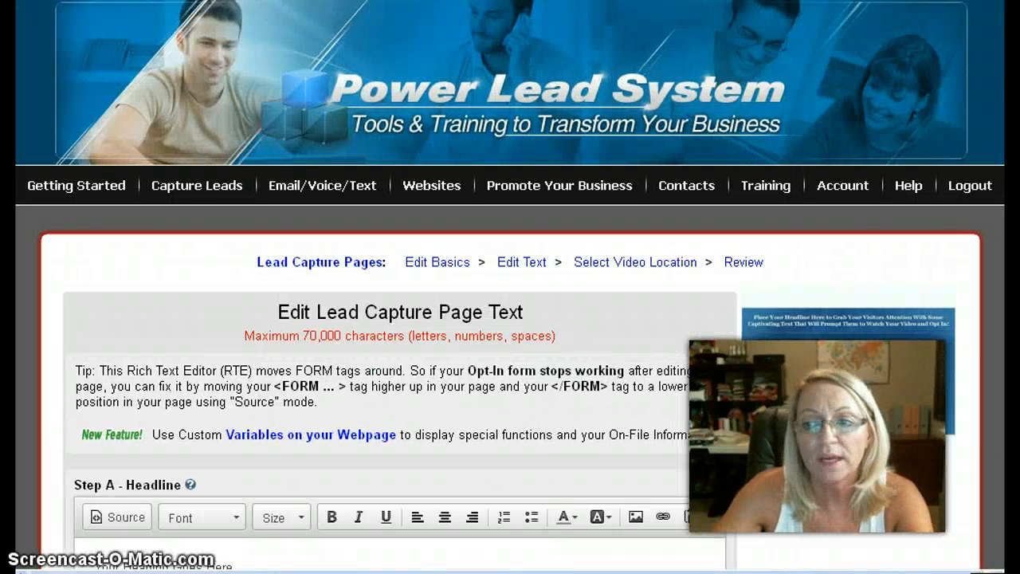
Replace 'Your Heading Goes Here' with the headline 'Making Money with Affiliate Programs e-Book'.
scroll(913, 295, down, 3)
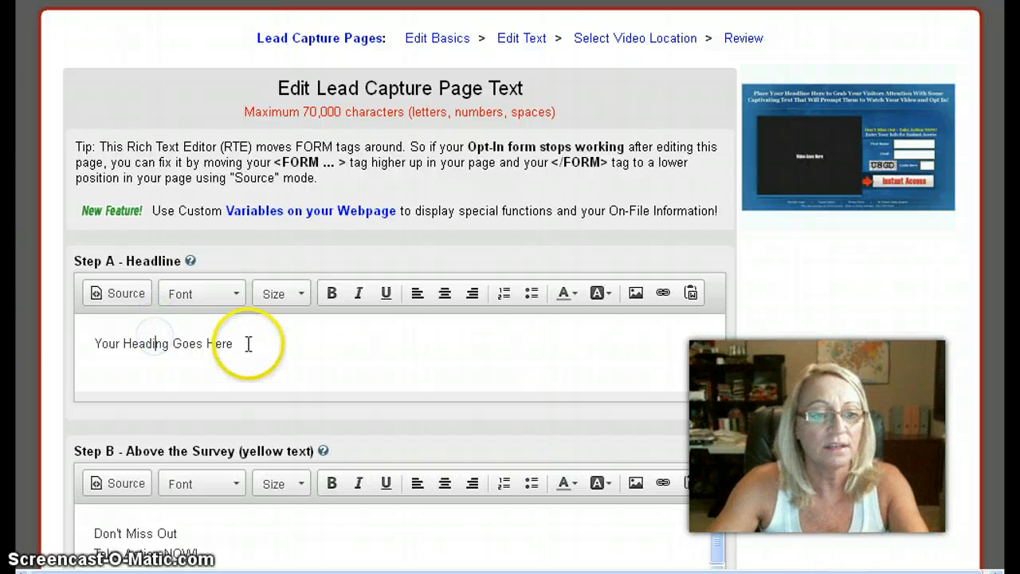
drag(246, 344, 44, 348)
text(ms e-Book)
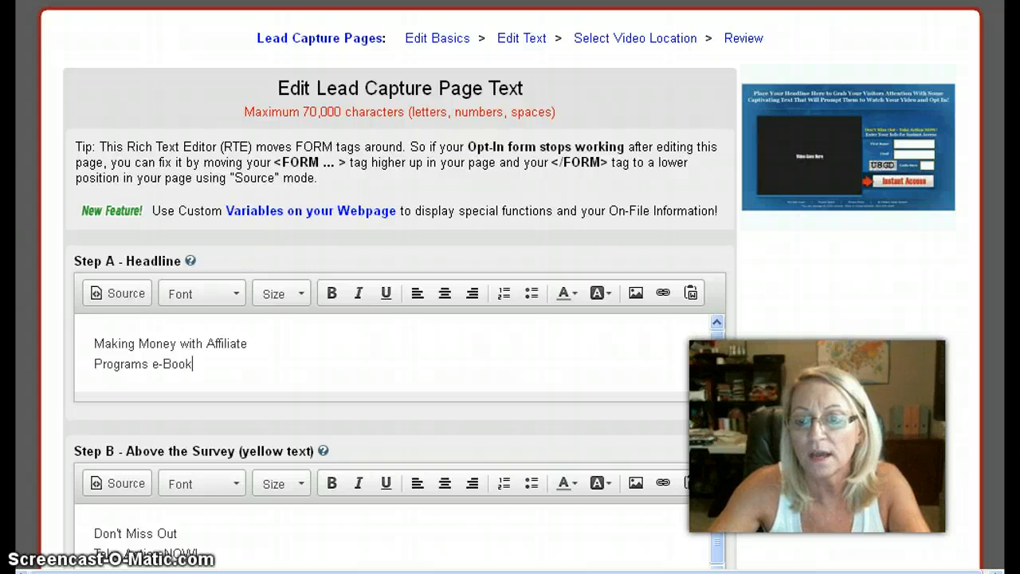
scroll(510, 319, down, 3)
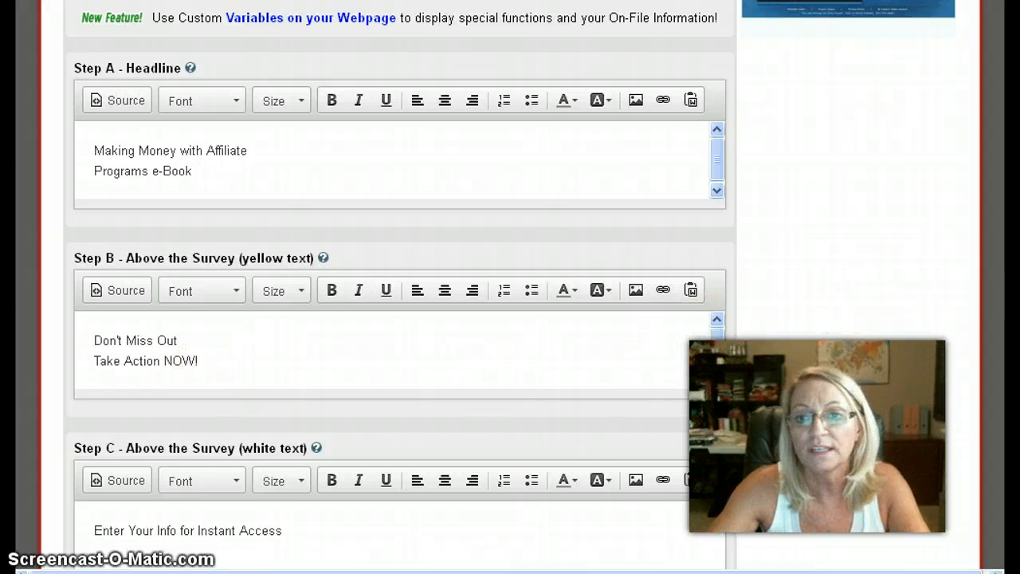
scroll(1002, 314, down, 2)
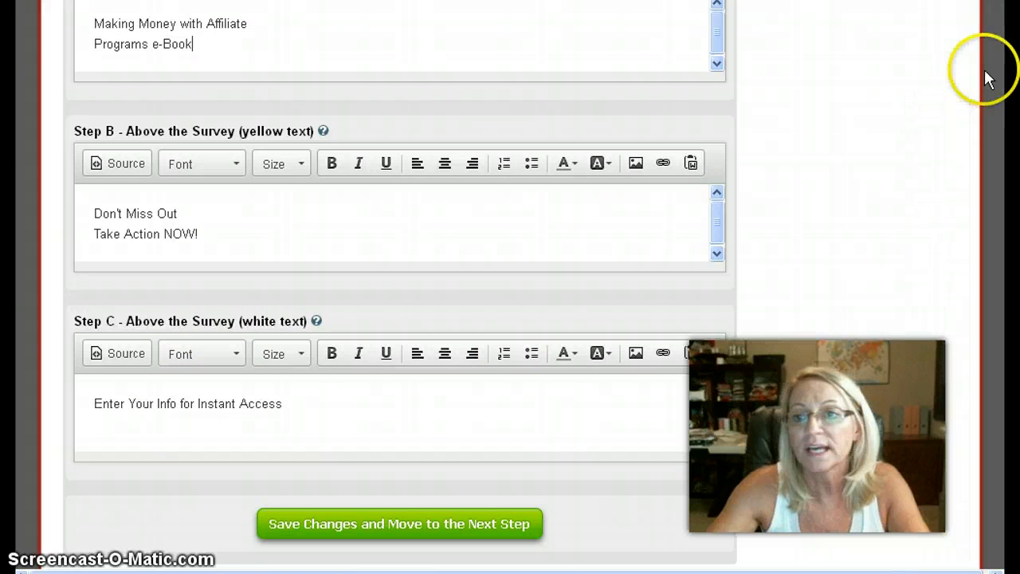
scroll(924, 153, up, 5)
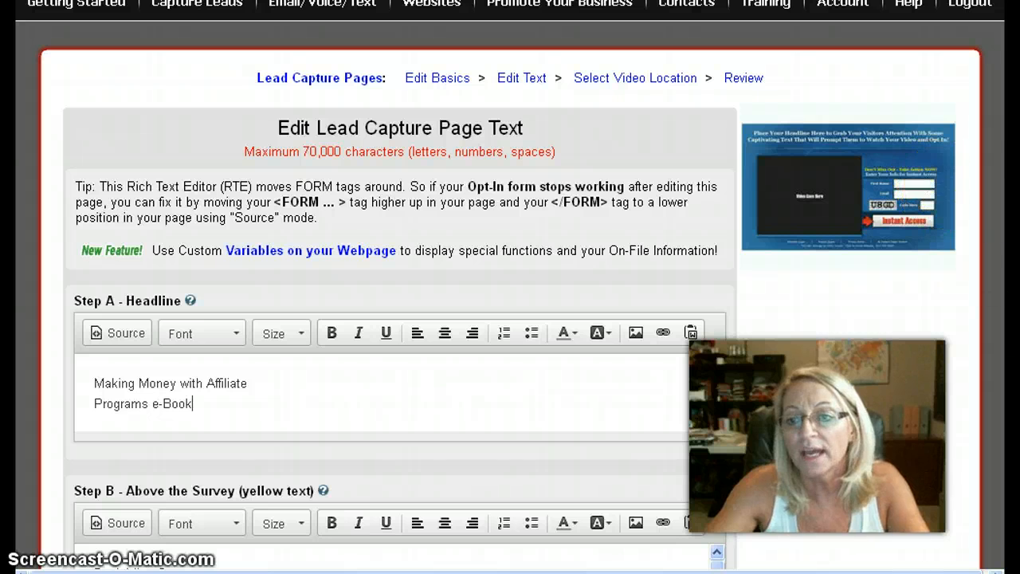
scroll(996, 343, down, 3)
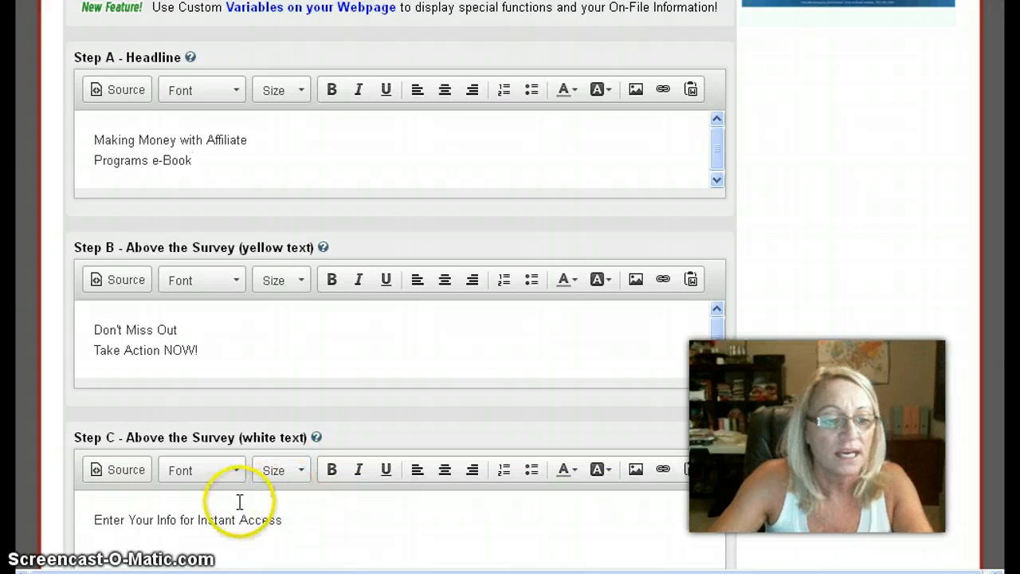
Replace the Step C line with 'Claim Your Free e-Book'.
drag(284, 516, 36, 533)
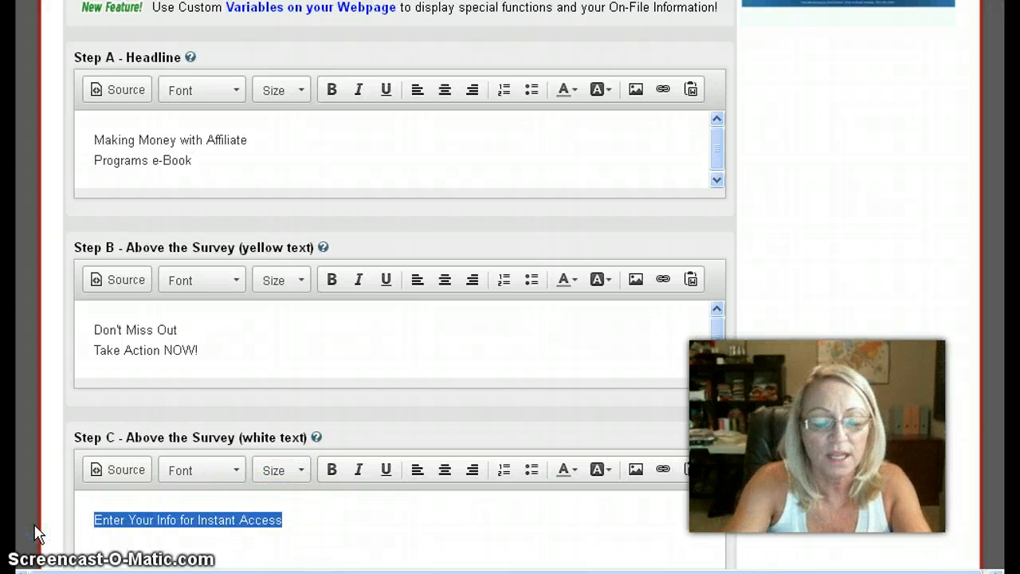
text(Claim Your )
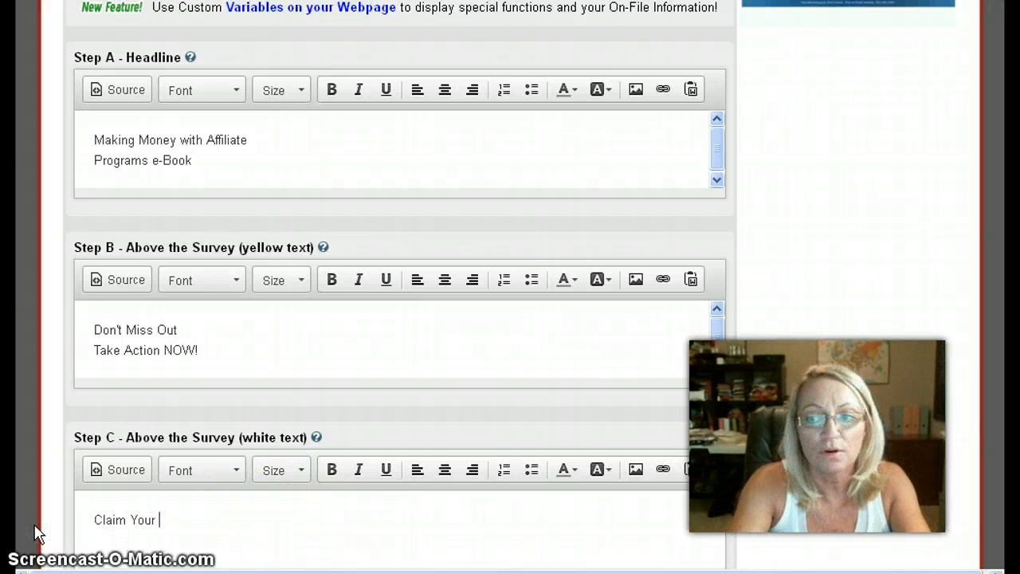
text(Free)
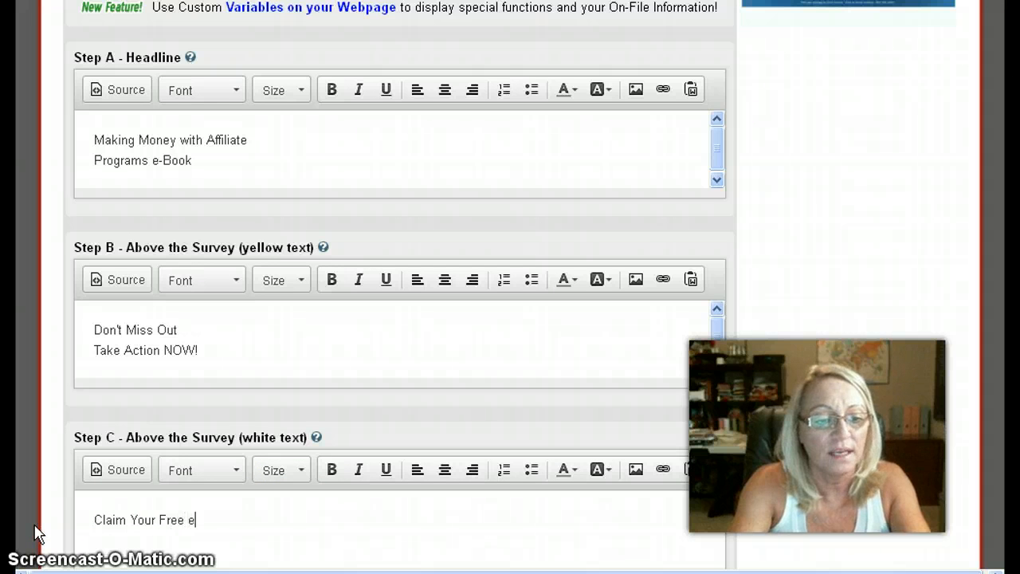
text( e-)
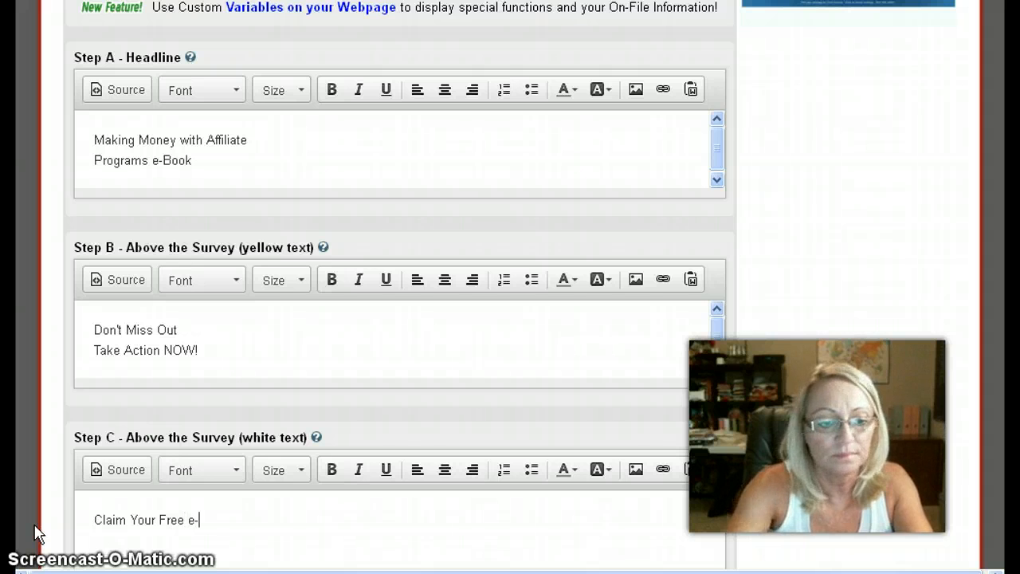
text(Book)
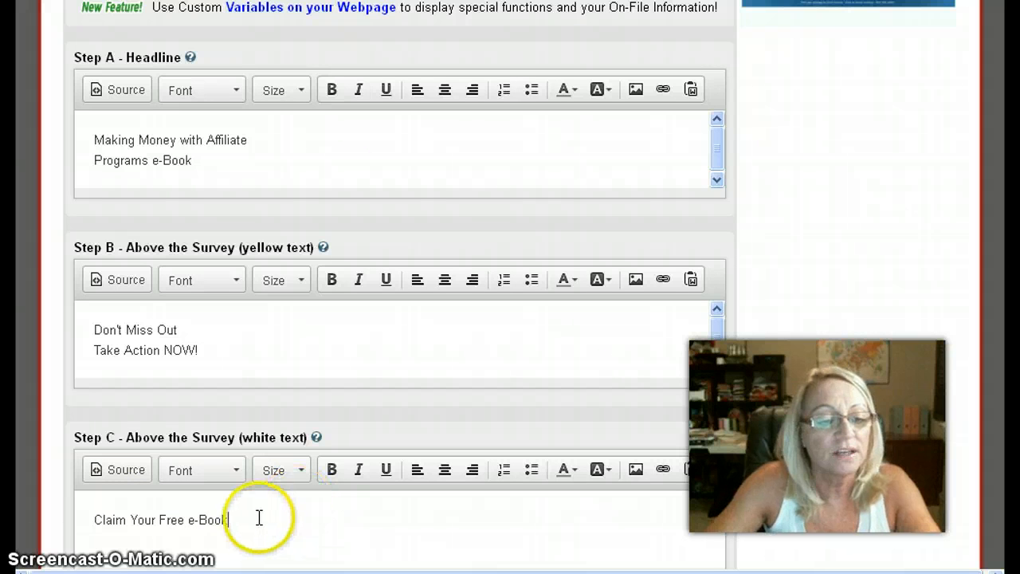
drag(231, 520, 59, 530)
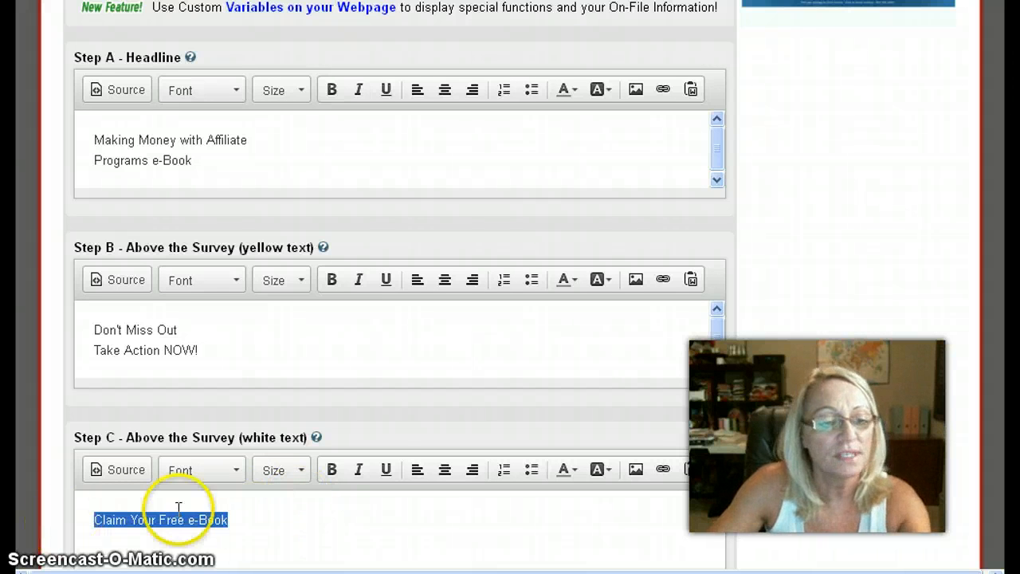
Format the 'Claim Your Free e-Book' text as red Verdana, size 14.
click(237, 471)
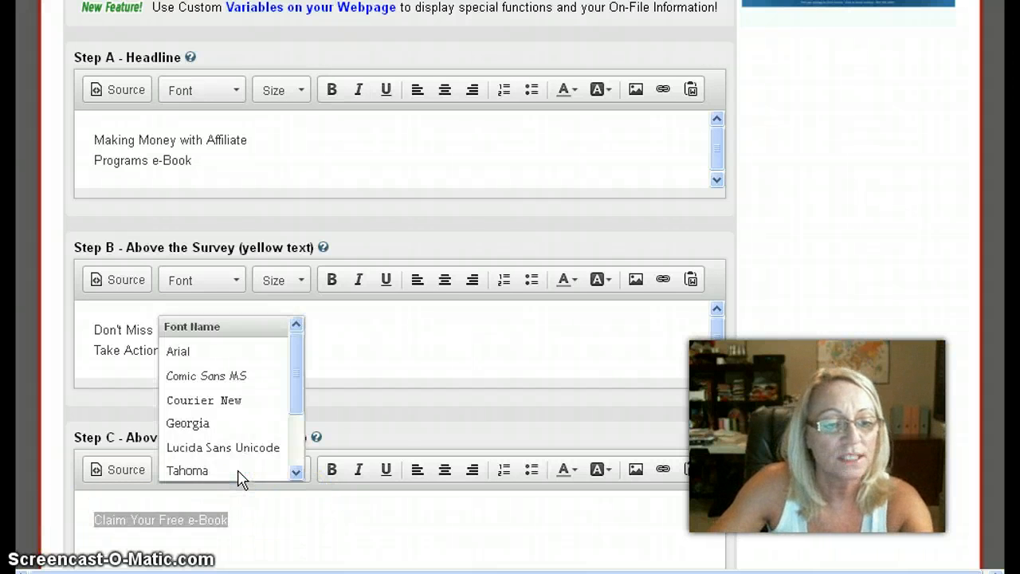
drag(296, 417, 290, 470)
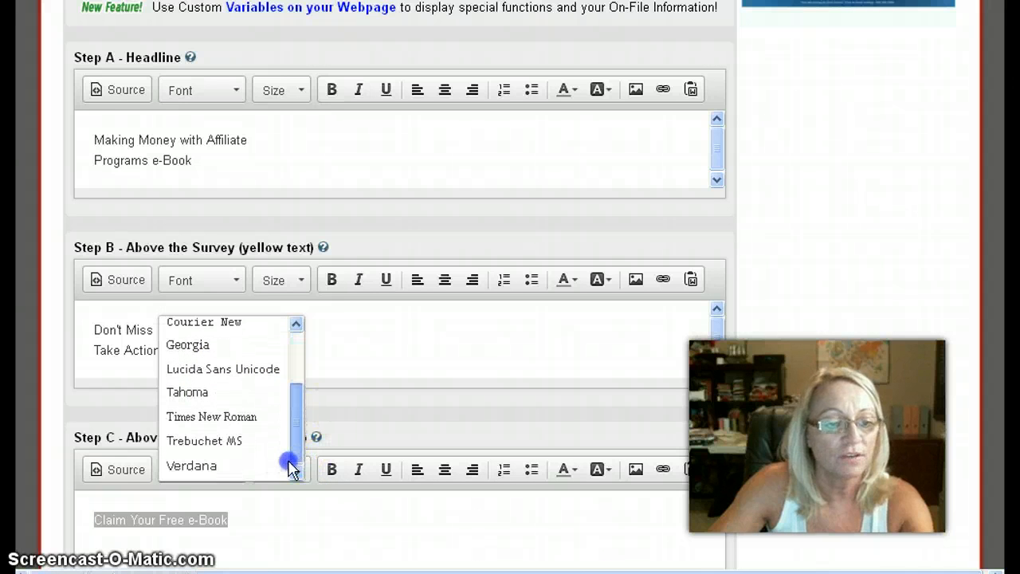
click(207, 467)
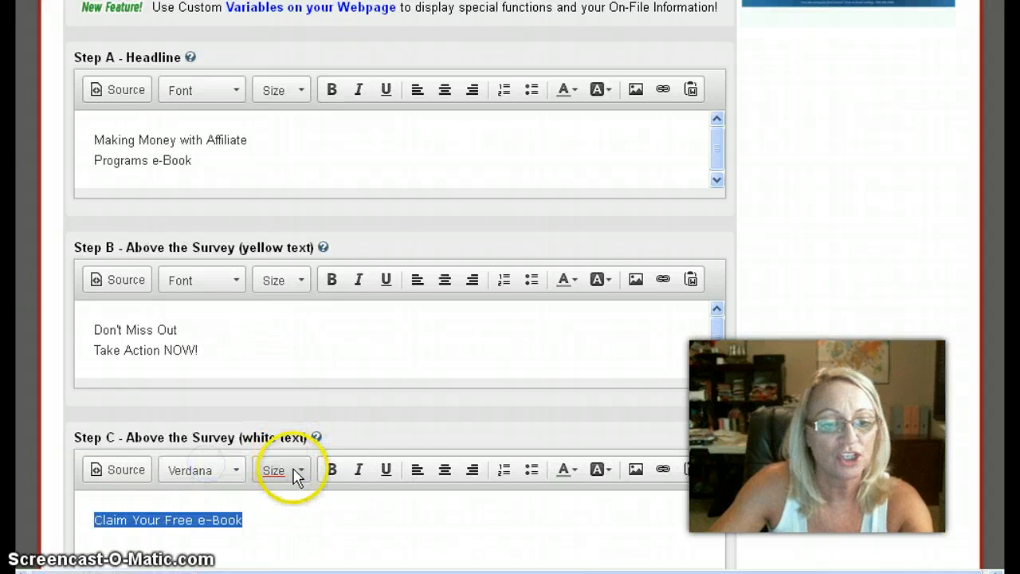
click(298, 472)
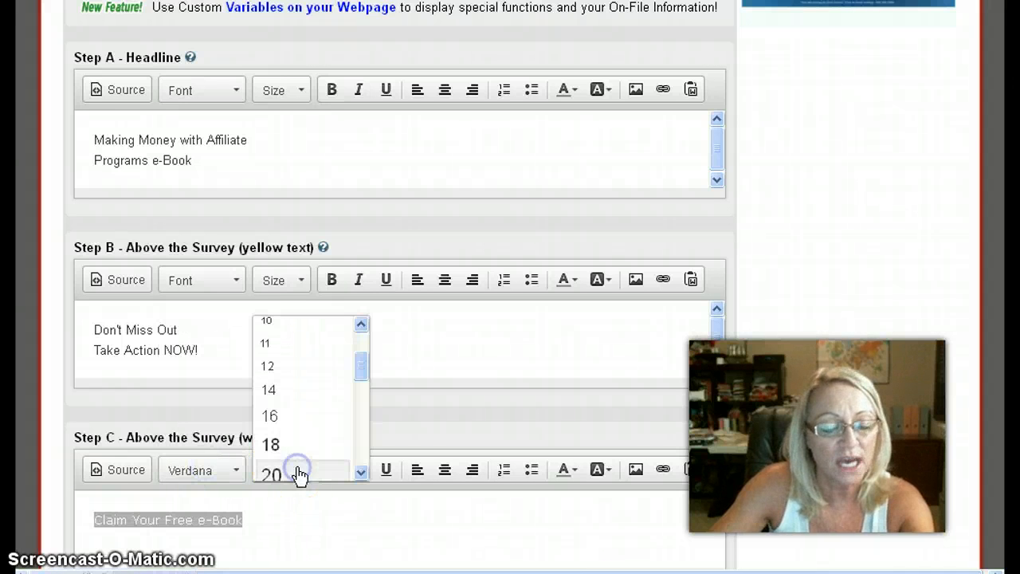
click(275, 390)
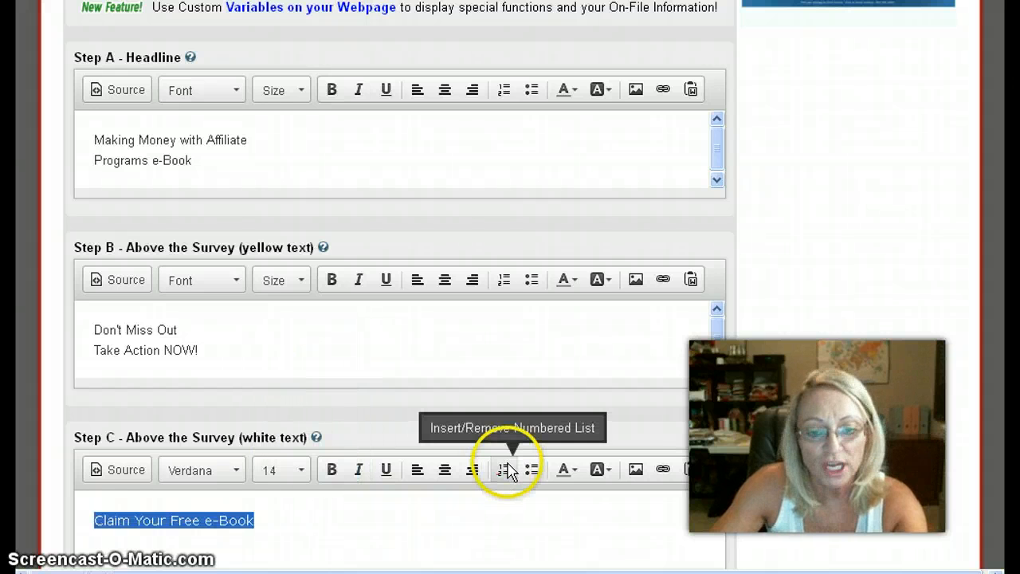
click(572, 472)
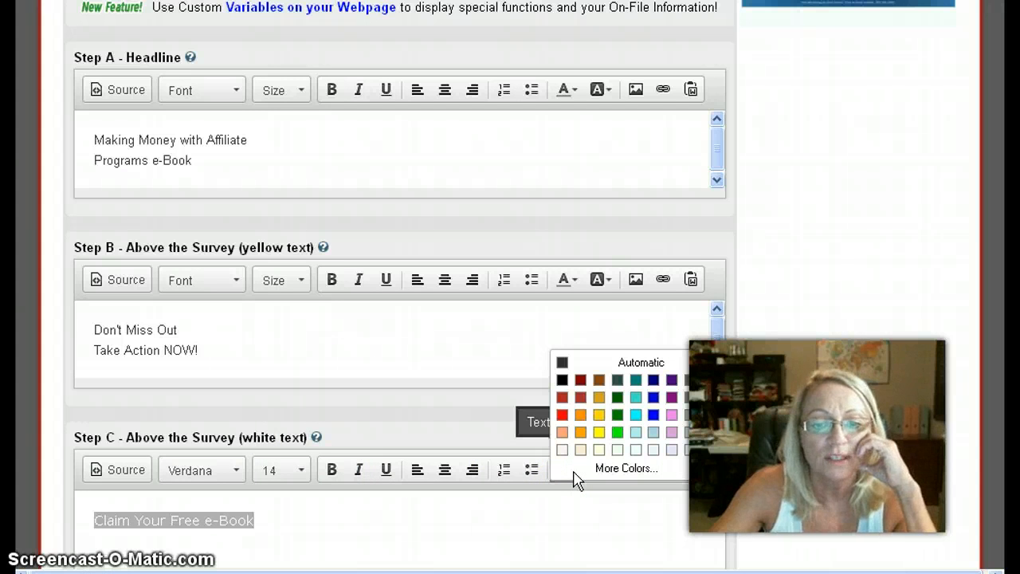
click(562, 416)
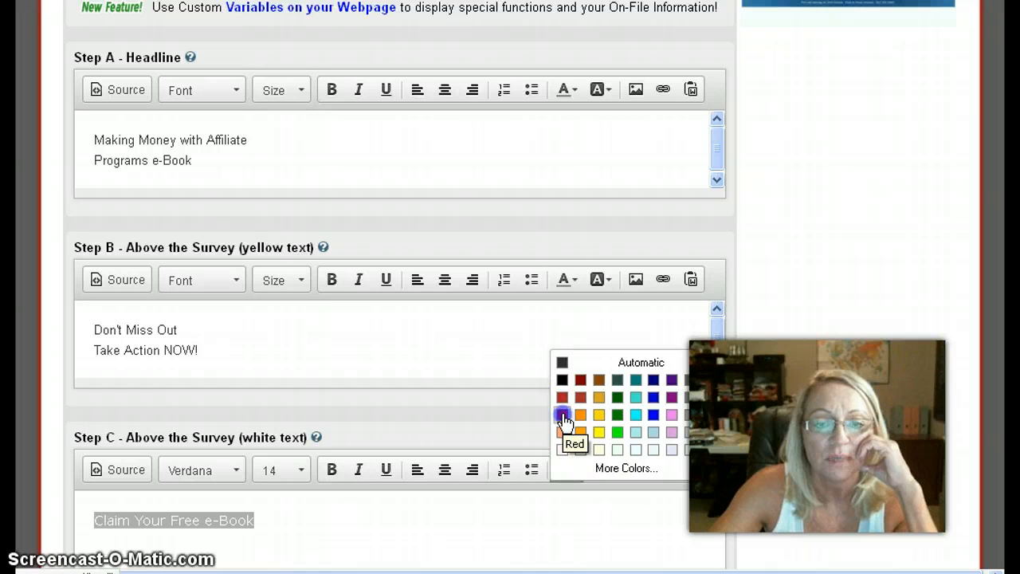
click(562, 415)
click(537, 359)
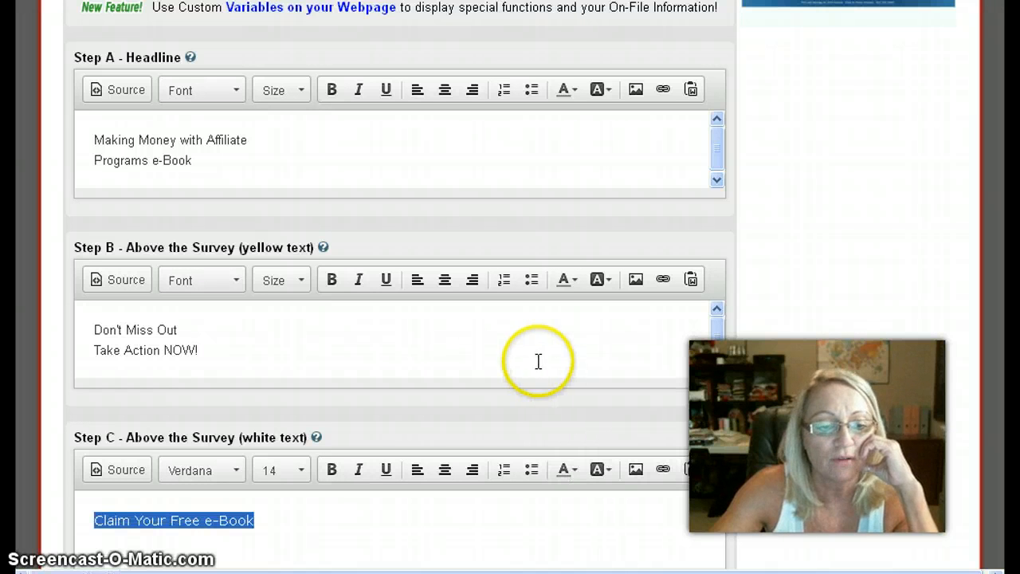
click(468, 518)
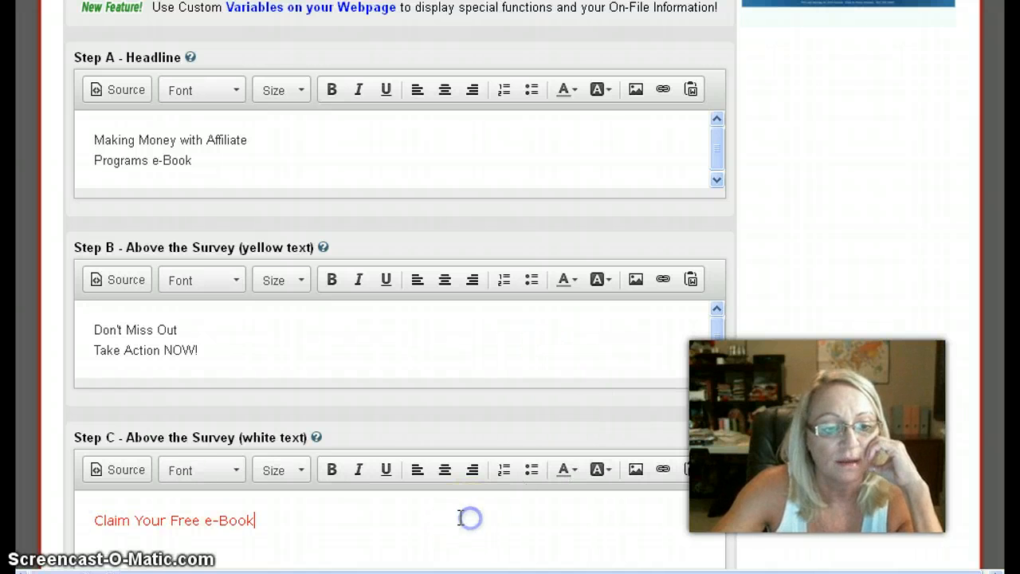
click(125, 337)
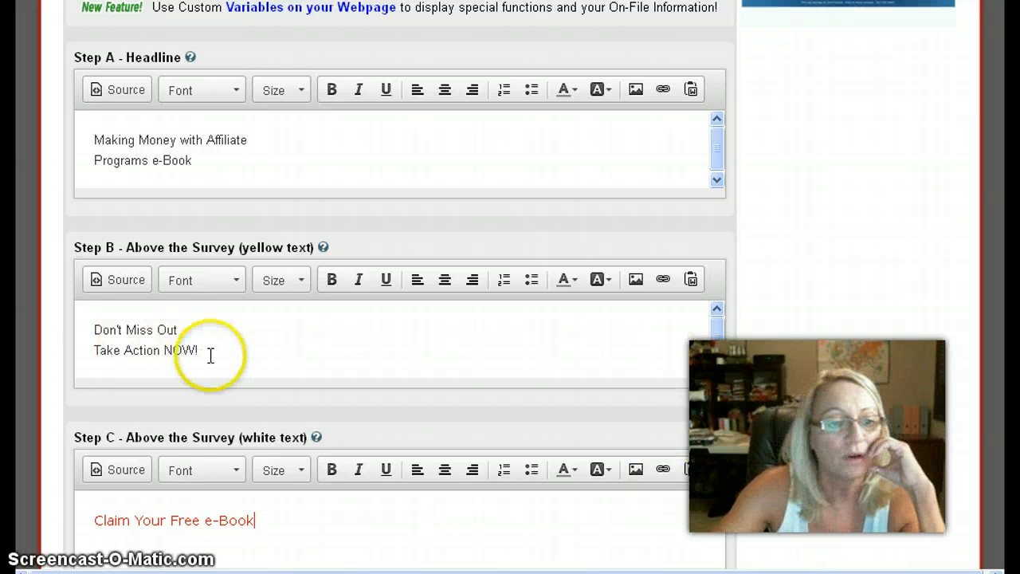
Set both Step B lines to Verdana, size 14.
drag(210, 353, 67, 328)
click(248, 279)
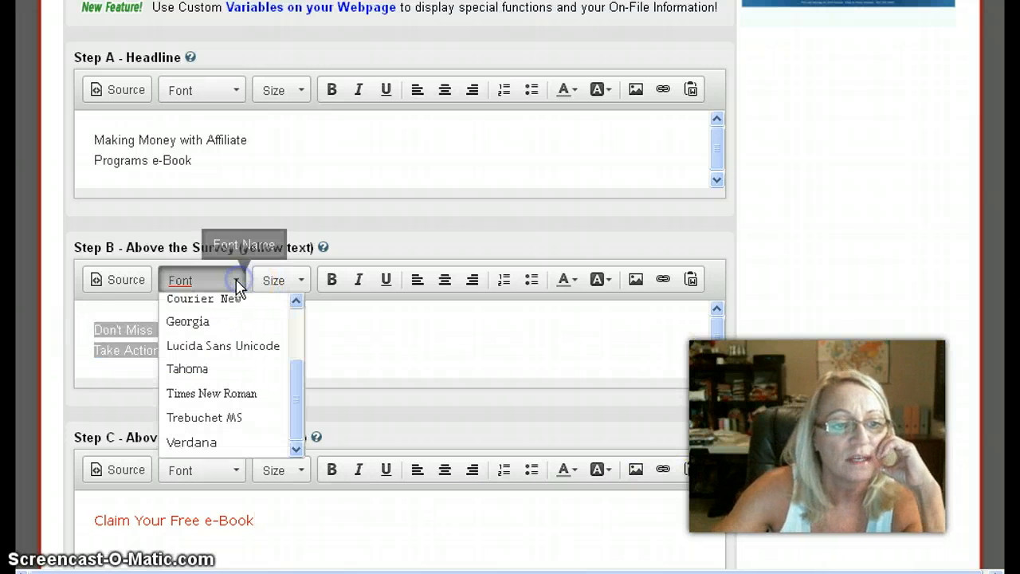
click(212, 443)
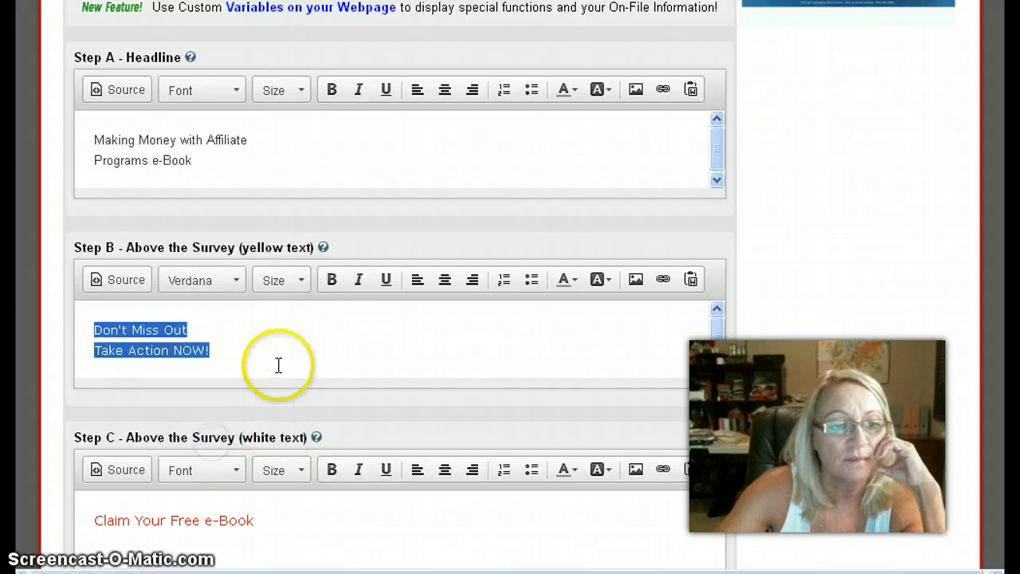
click(303, 283)
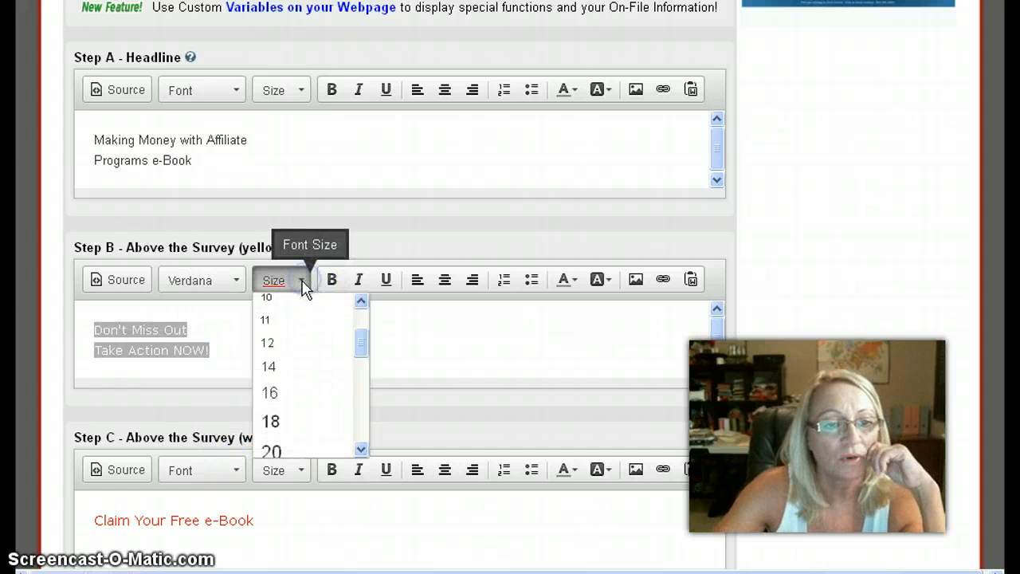
click(281, 367)
click(337, 353)
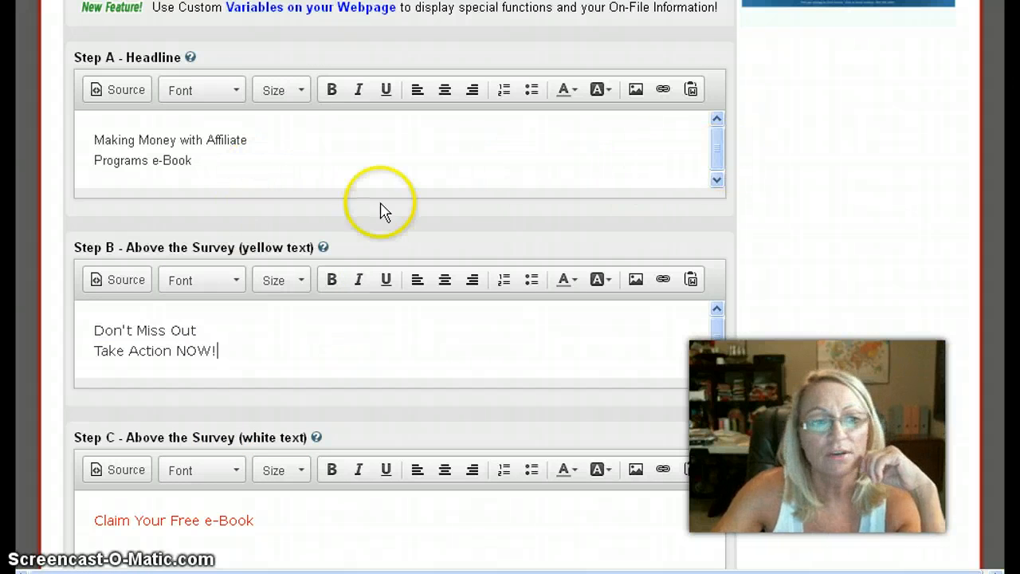
Enlarge the Step A headline to Verdana, size 26.
drag(221, 162, 72, 136)
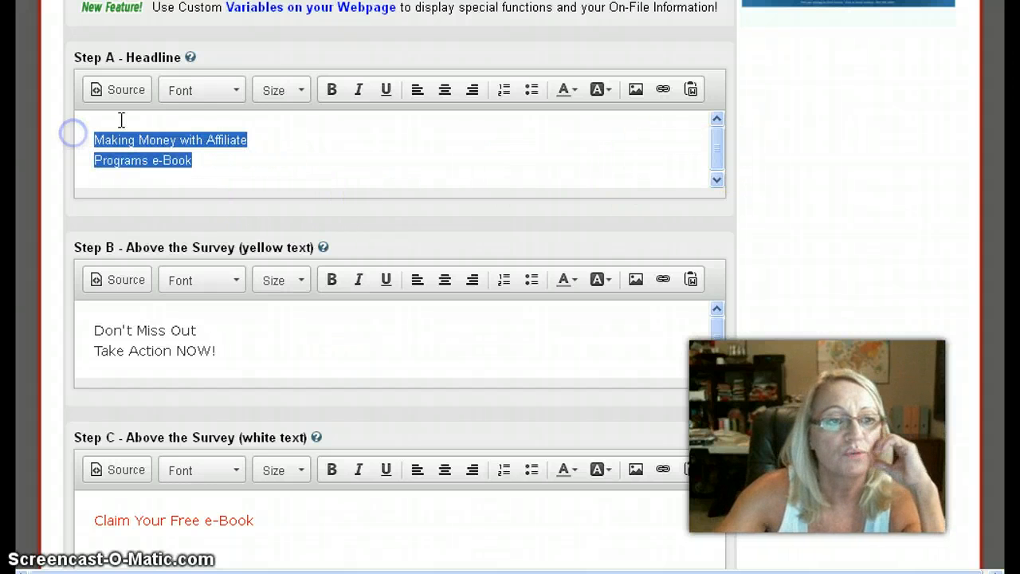
click(236, 90)
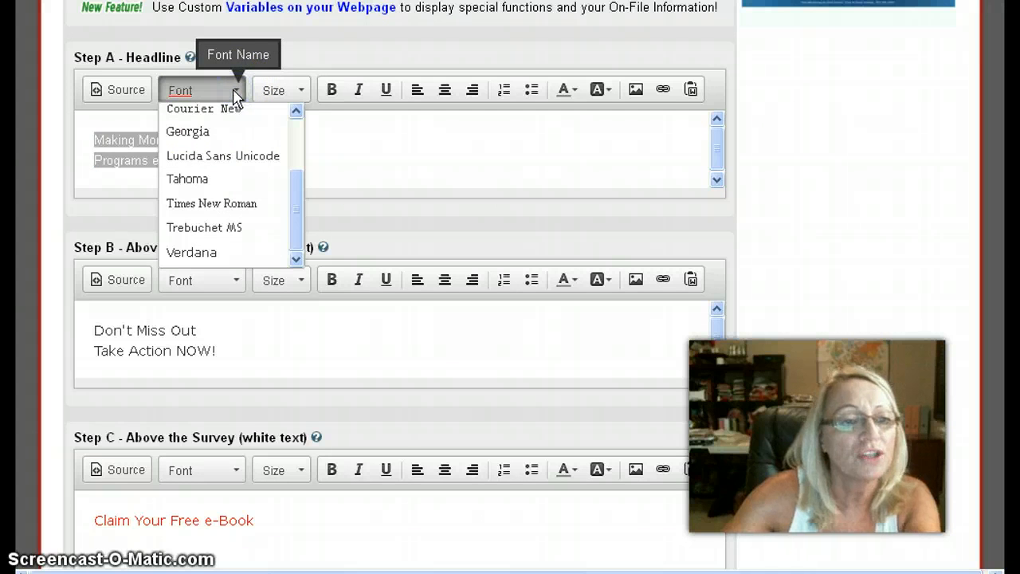
click(217, 253)
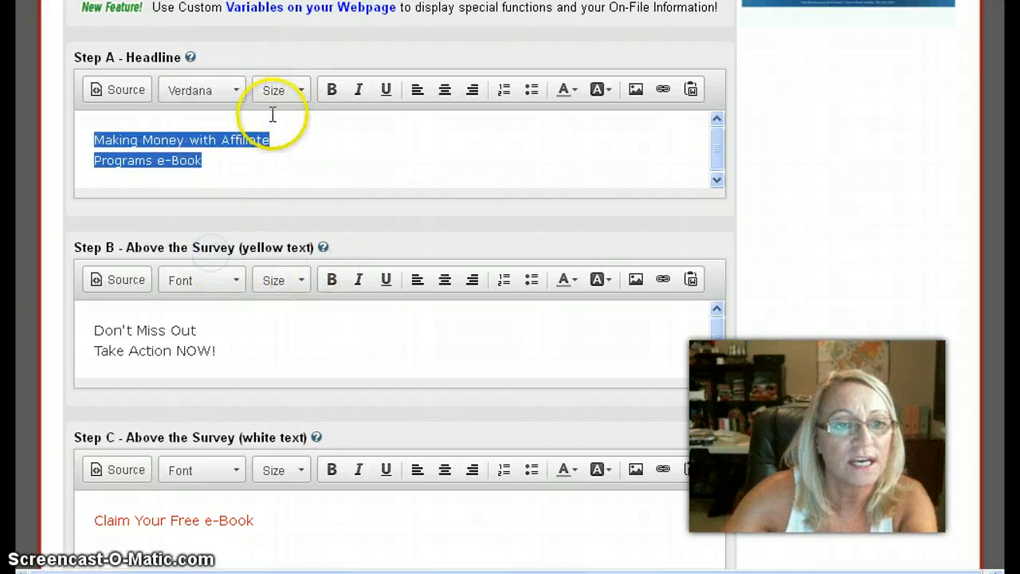
click(281, 91)
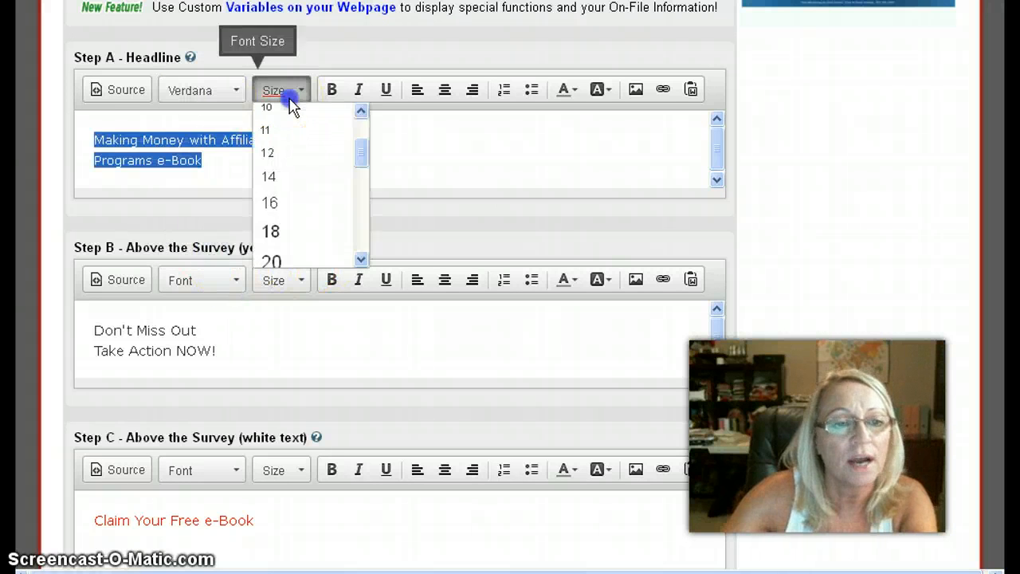
click(362, 261)
click(361, 261)
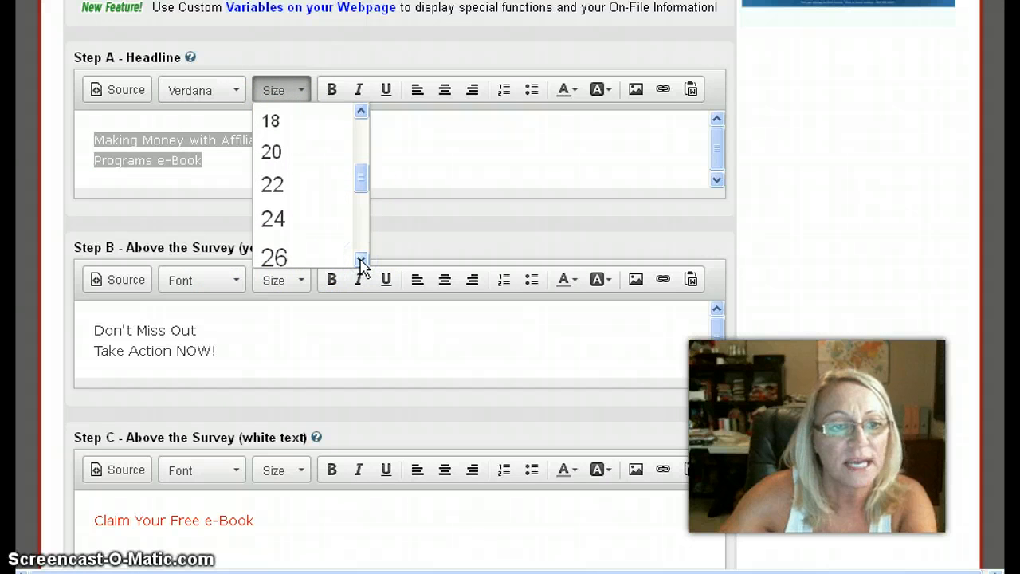
click(285, 257)
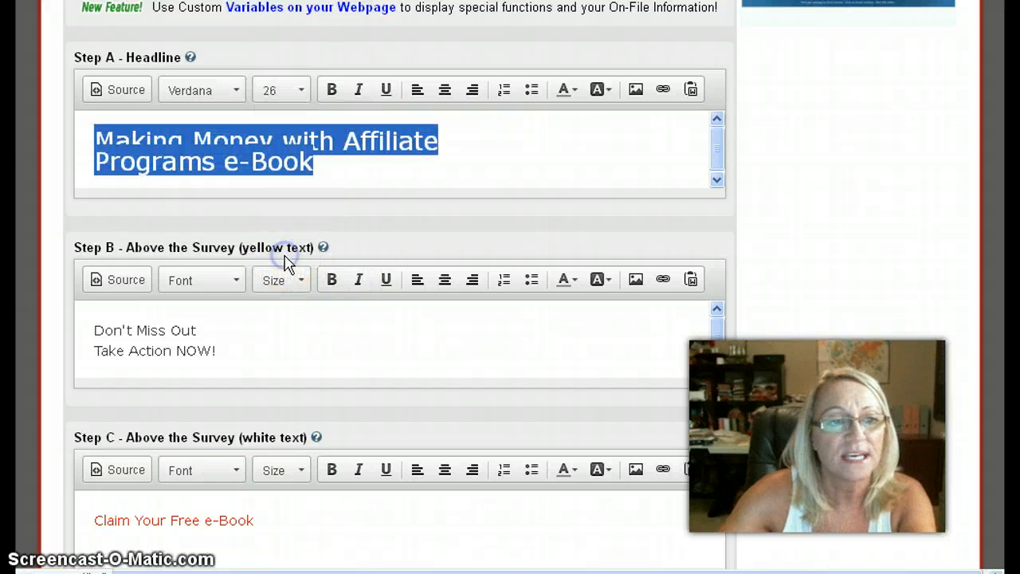
click(499, 158)
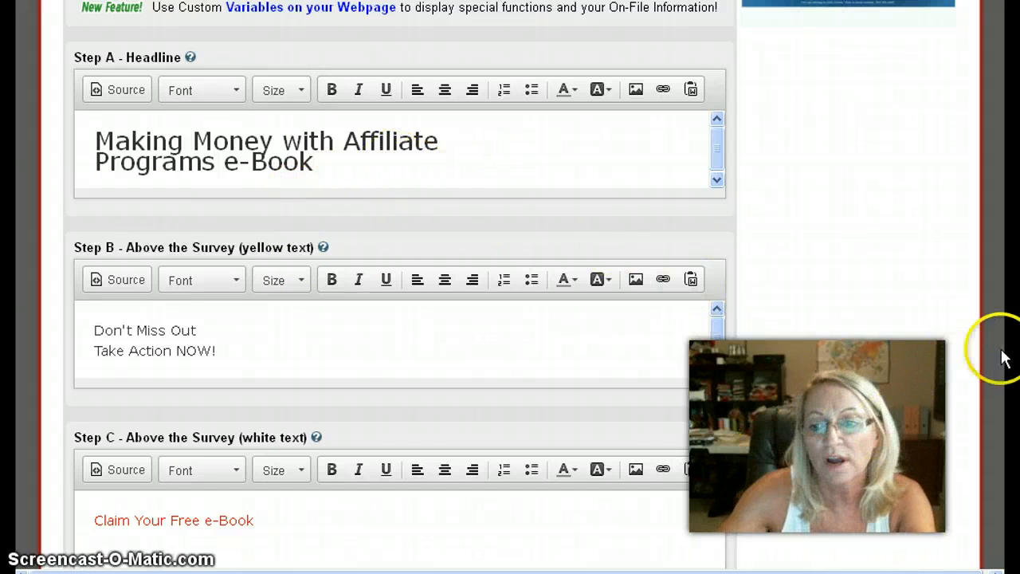
scroll(402, 287, down, 2)
Save the text changes and move on to the video location step.
scroll(1004, 444, down, 4)
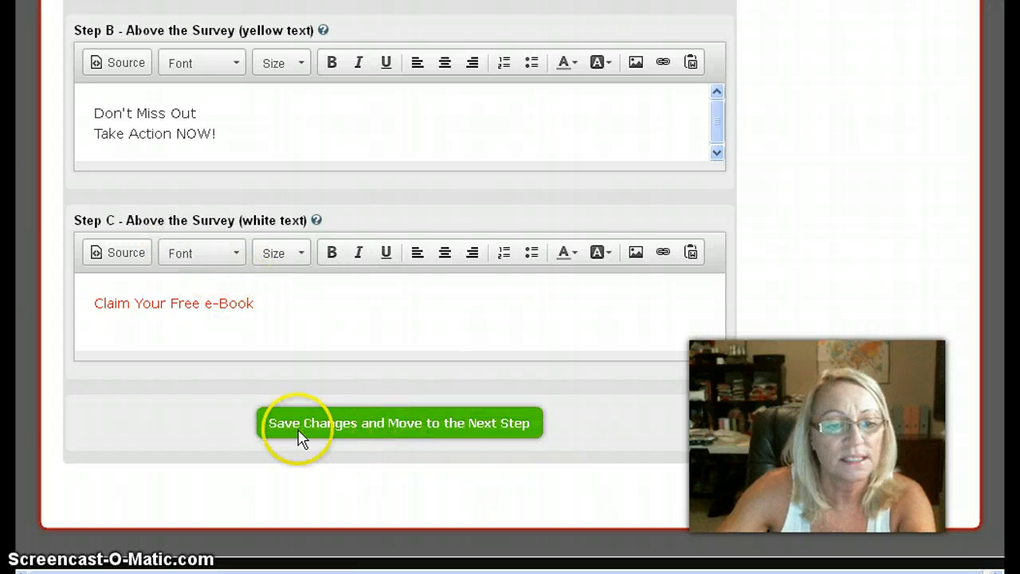
click(397, 422)
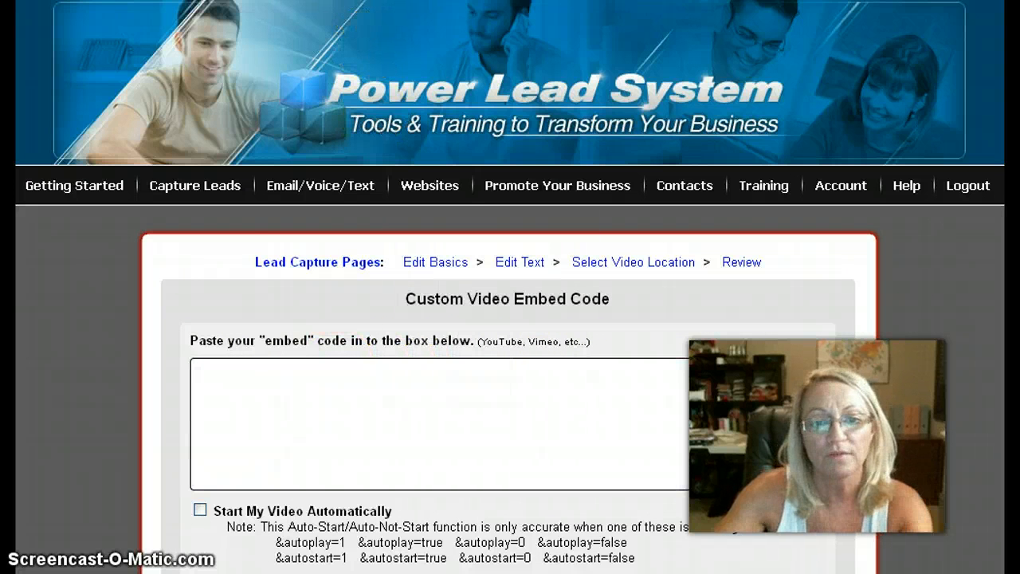
Copy the YouTube video's embed code and paste it into the embed code box.
click(337, 1)
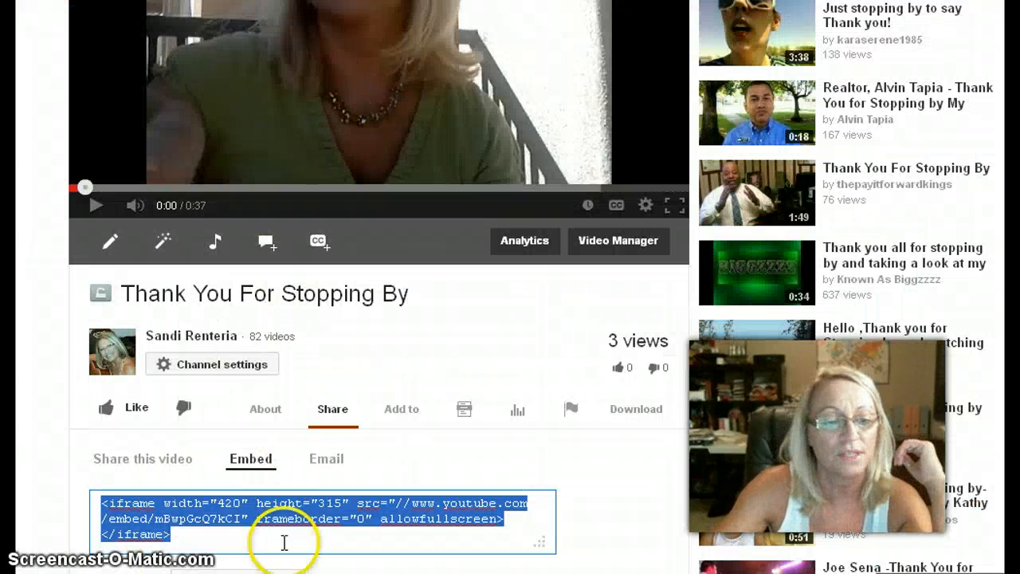
right_click(190, 507)
click(222, 351)
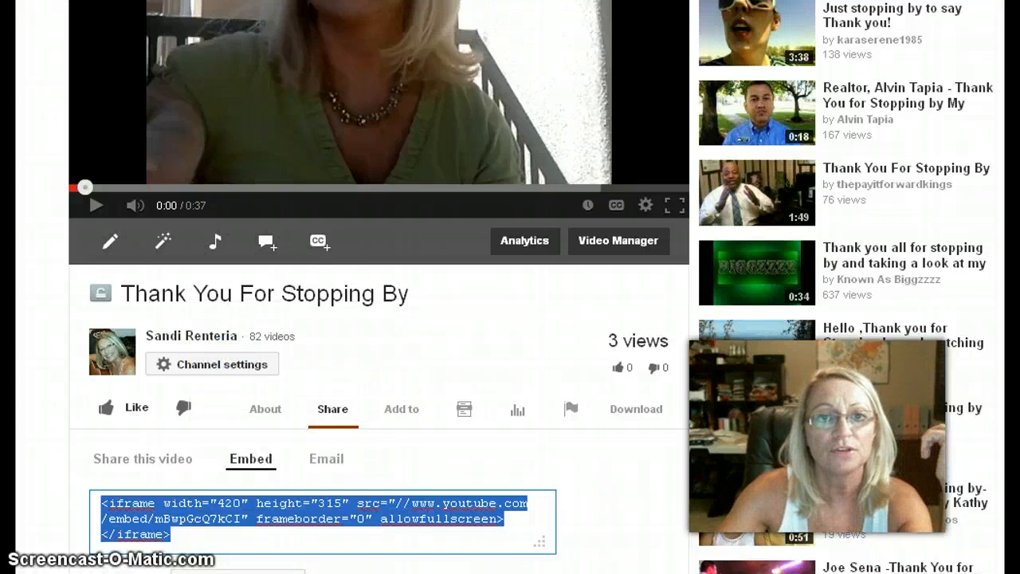
click(478, 2)
click(224, 400)
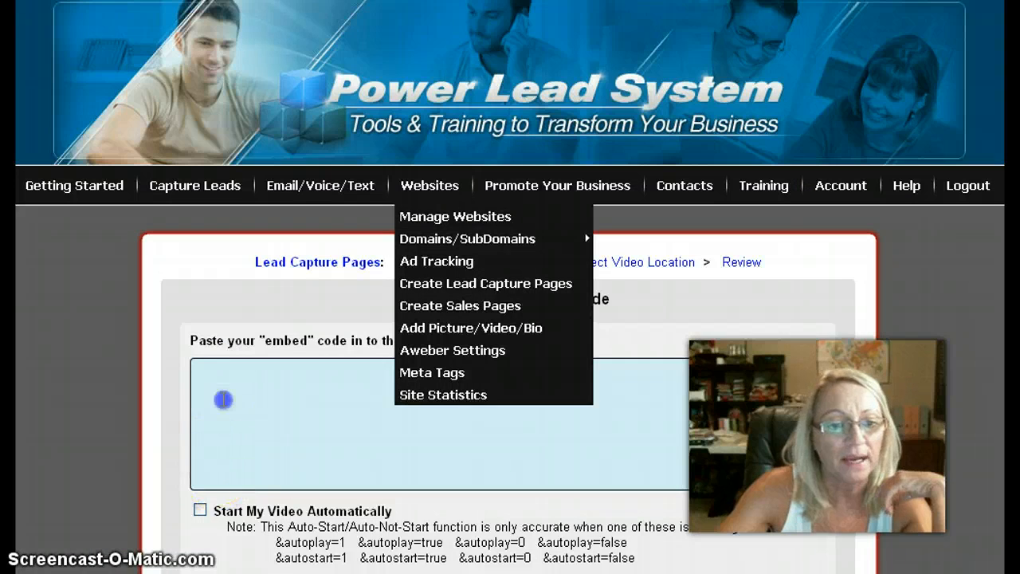
right_click(224, 376)
click(258, 446)
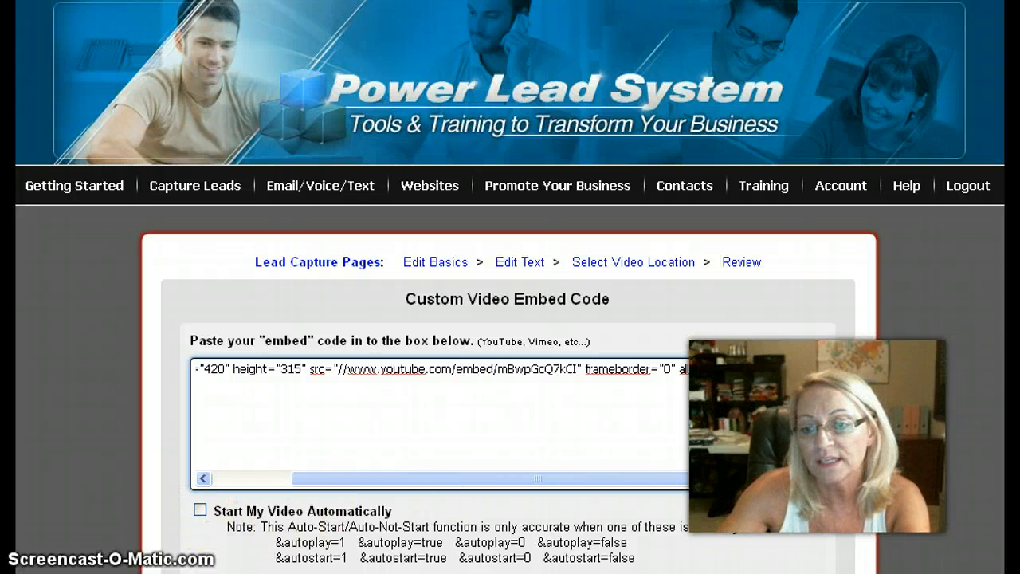
Enable 'Start My Video Automatically' and save the video settings.
scroll(510, 319, down, 3)
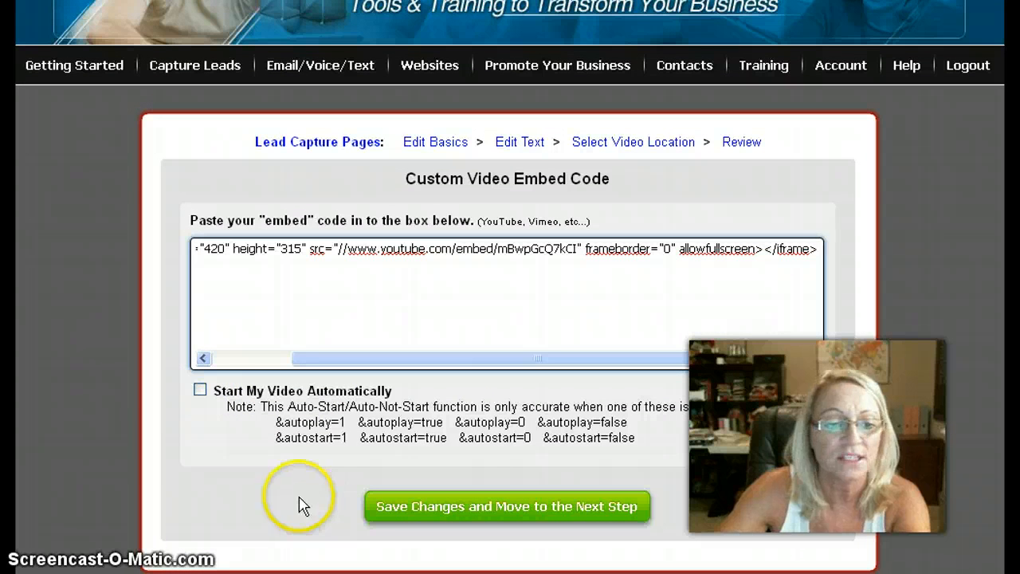
click(200, 390)
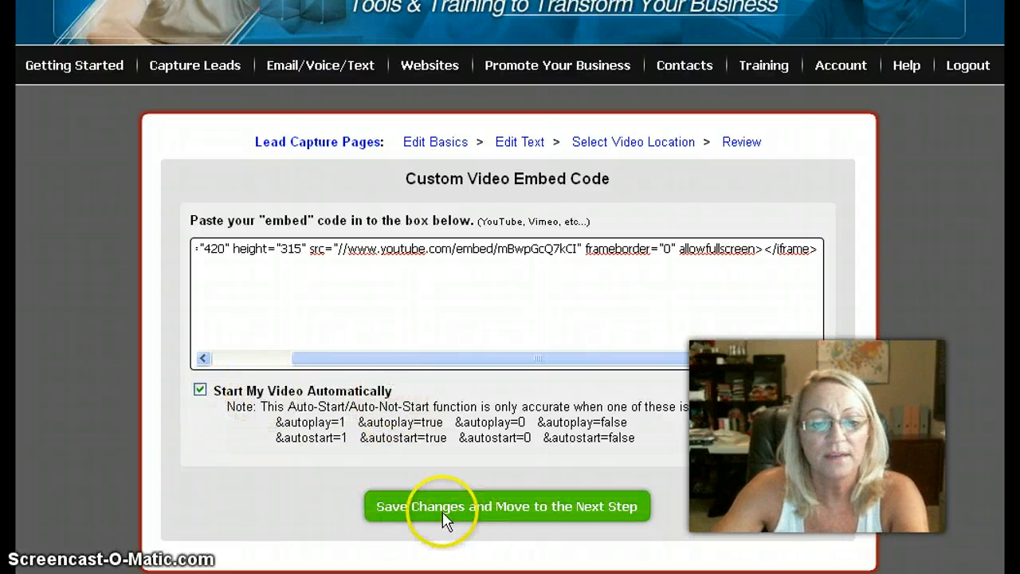
click(502, 511)
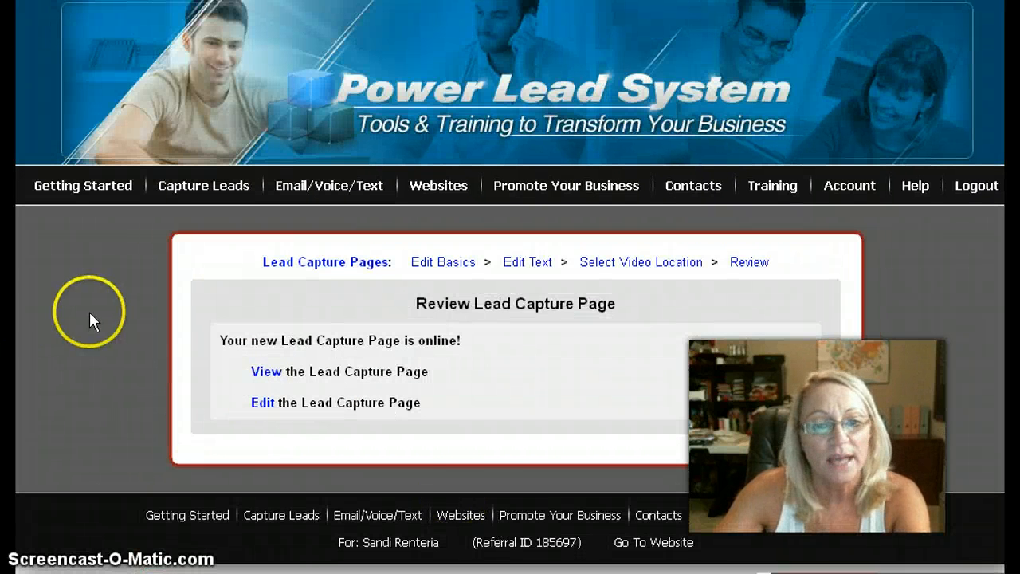
Open the published Lead Capture Page via its View link.
click(266, 382)
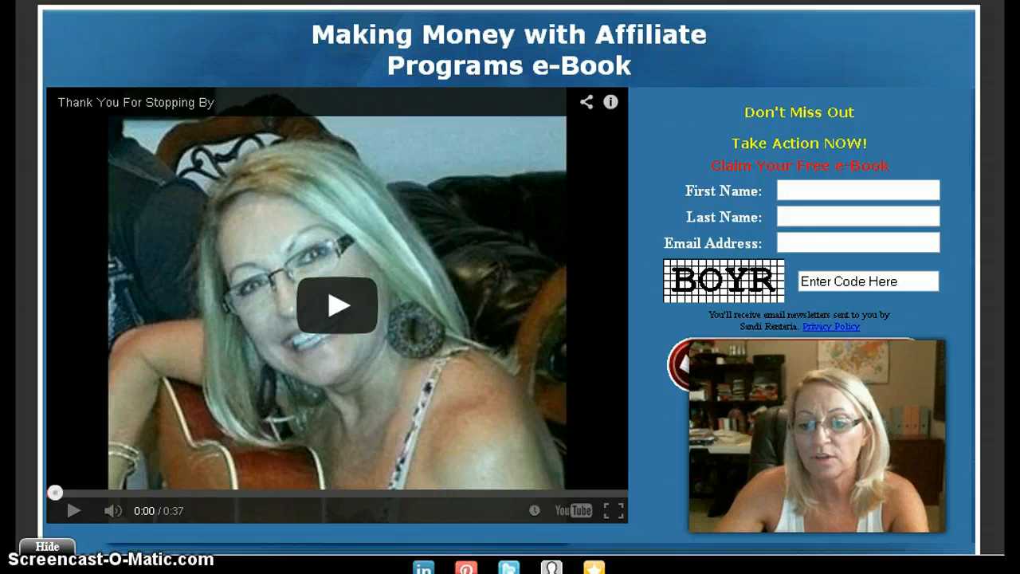
Enter 'test' as the First Name, with stray text typed into Last Name.
scroll(783, 449, down, 1)
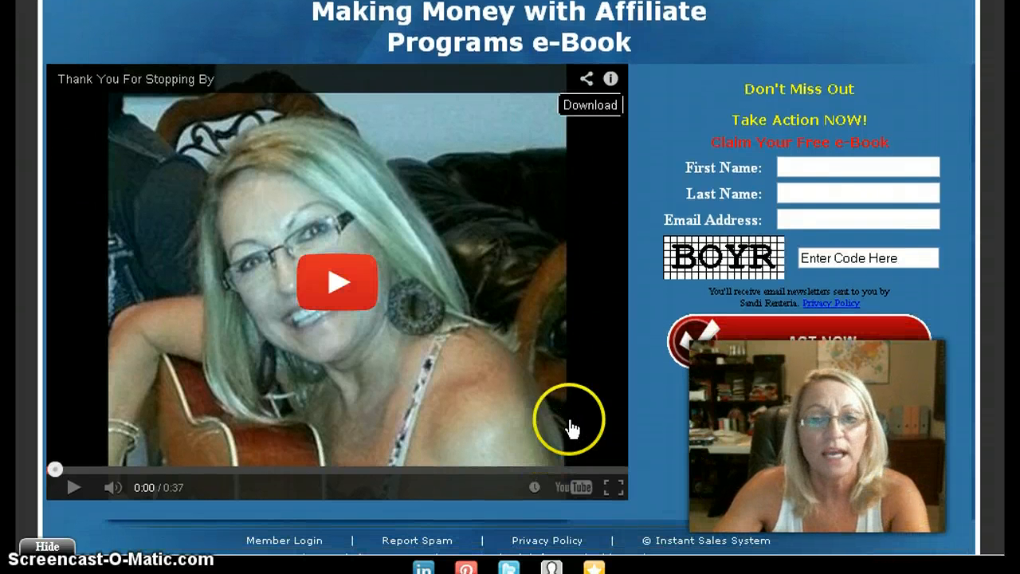
click(799, 169)
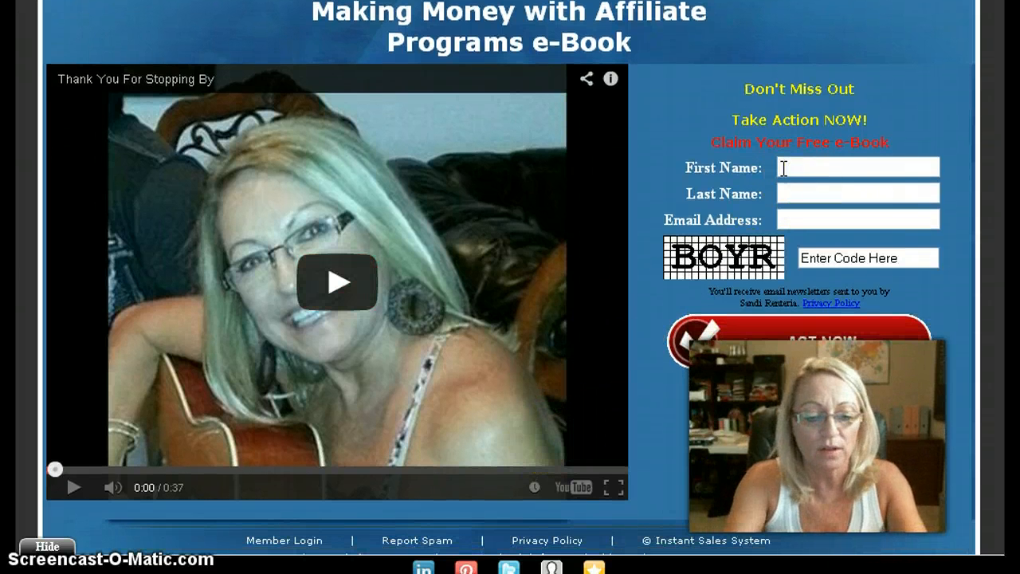
text(tes)
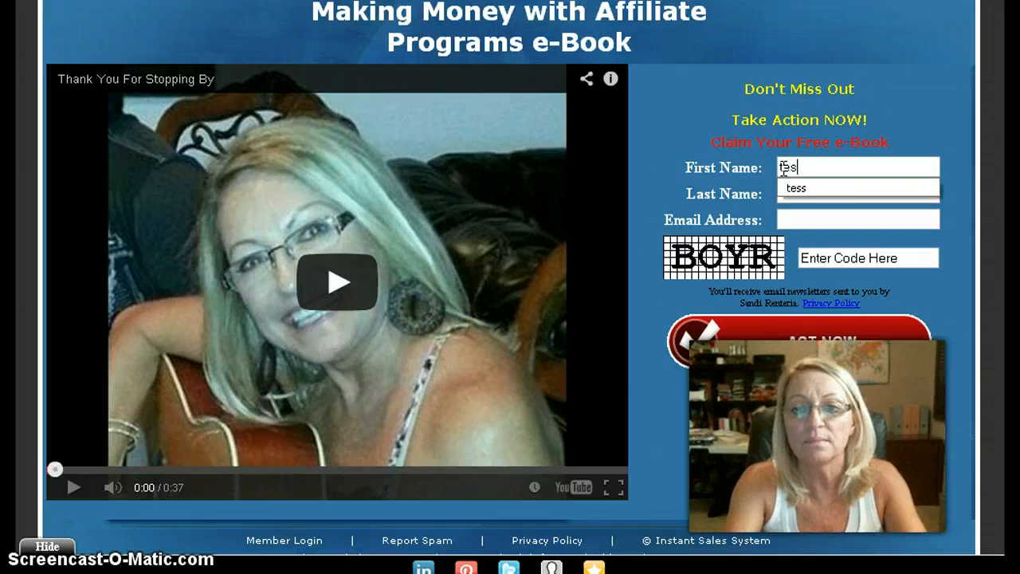
text(t)
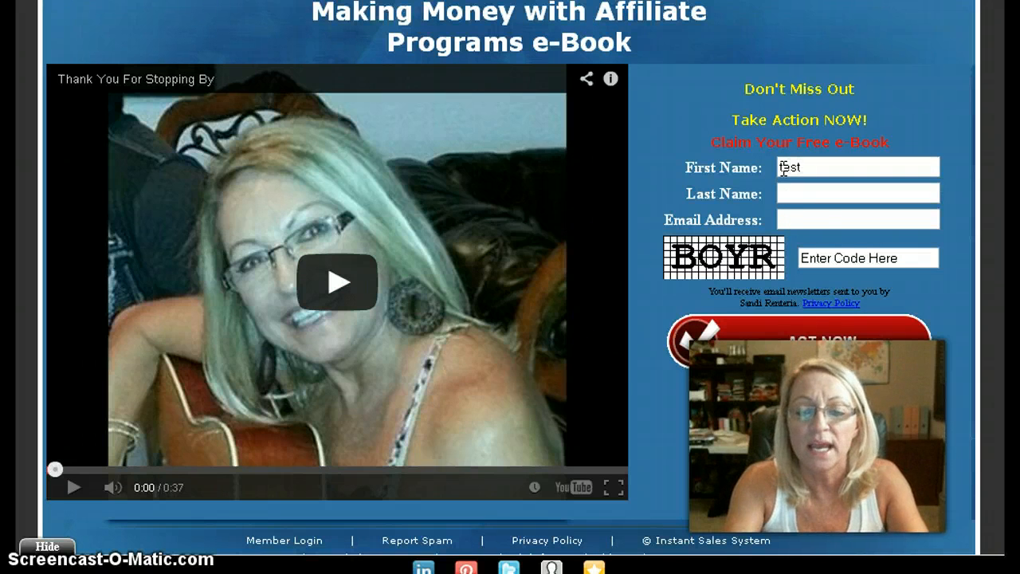
key(Tab)
text(r)
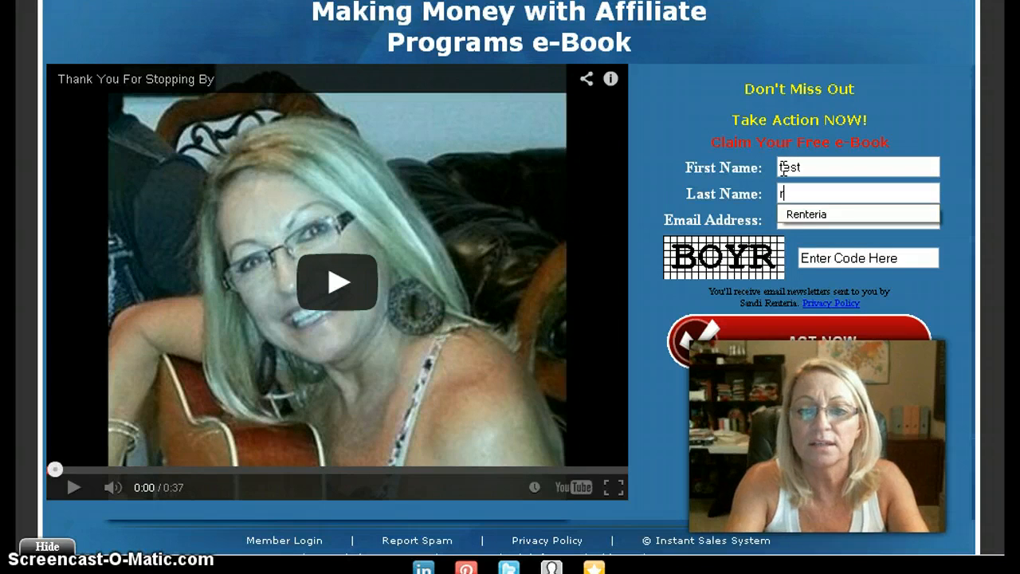
key(BackSpace)
text(logical )
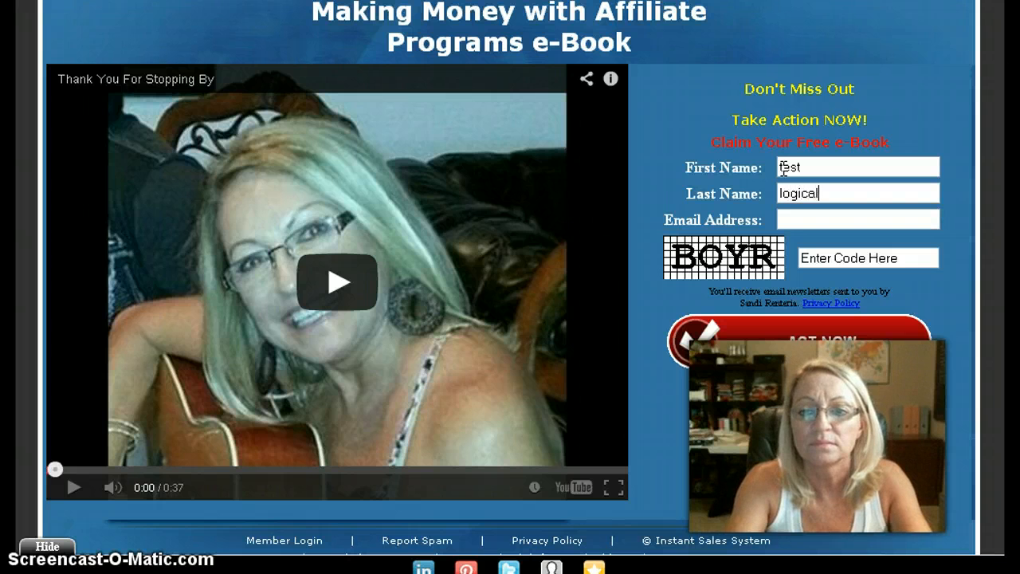
text(was)
key(BackSpace)
key(BackSpace)
key(BackSpace)
key(BackSpace)
text(w)
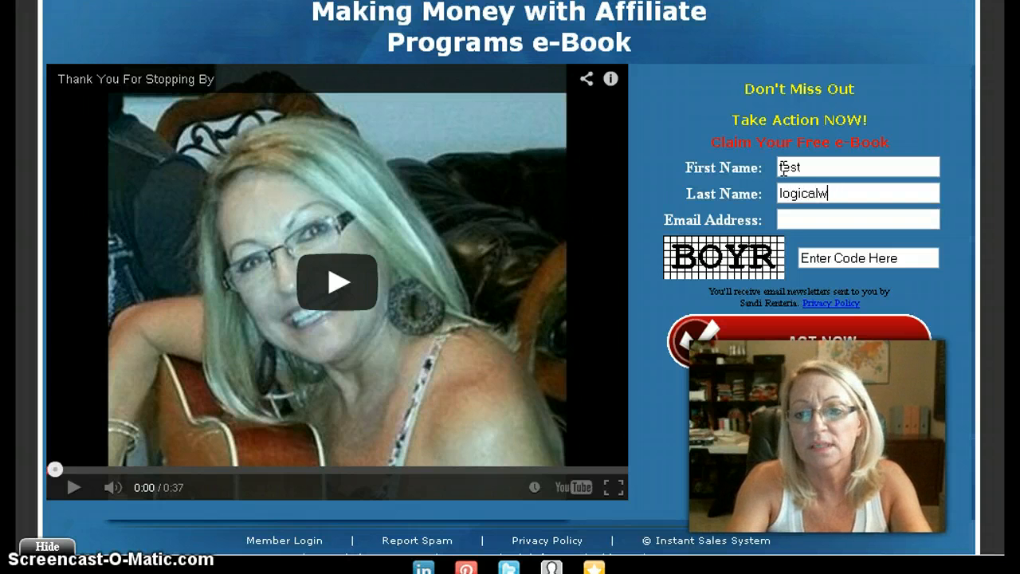
text(asteso)
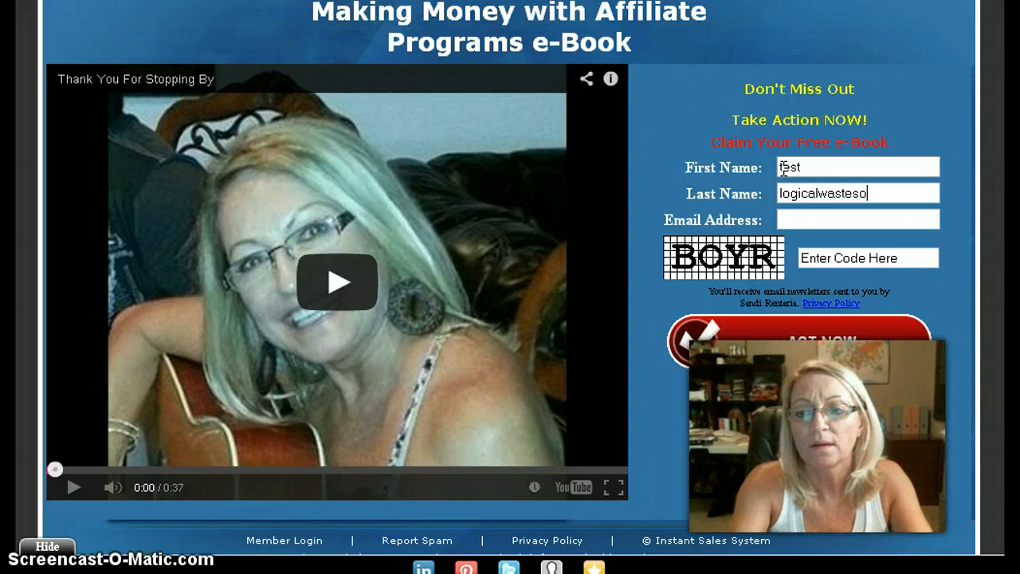
text(lutoi)
key(BackSpace)
key(BackSpace)
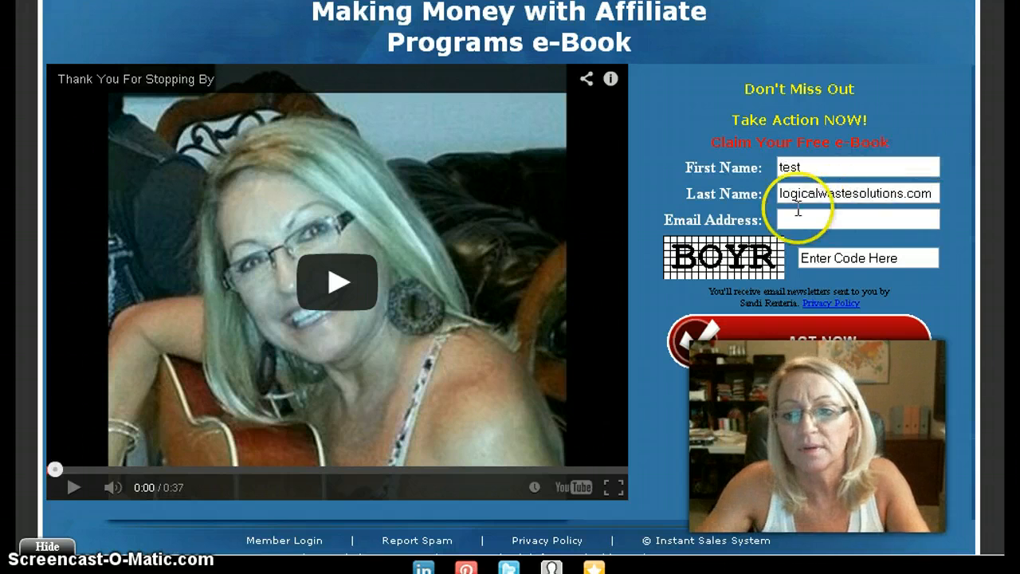
Clear the Last Name field and enter the test email address in Email Address.
drag(781, 192, 953, 196)
key(BackSpace)
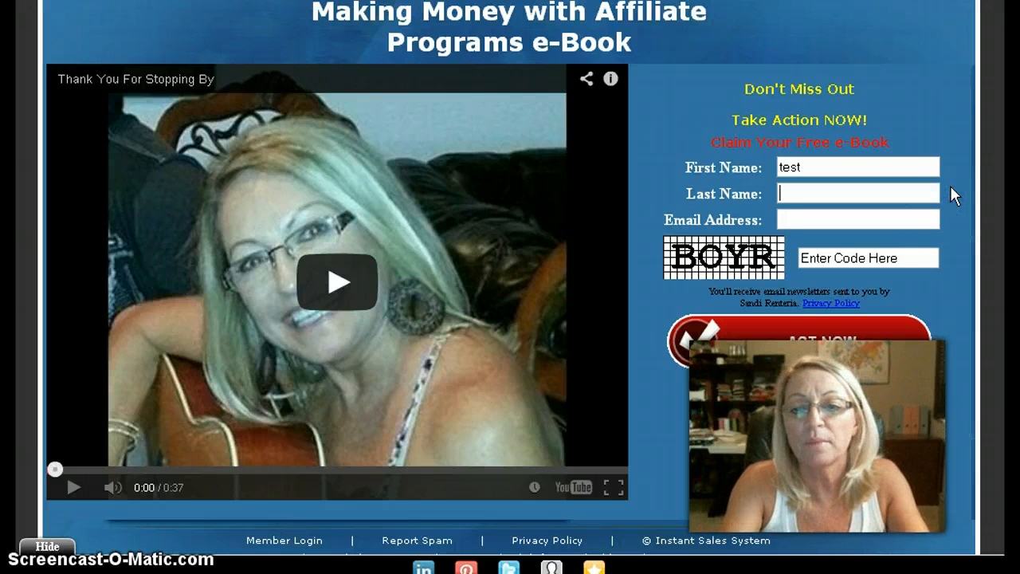
text(l)
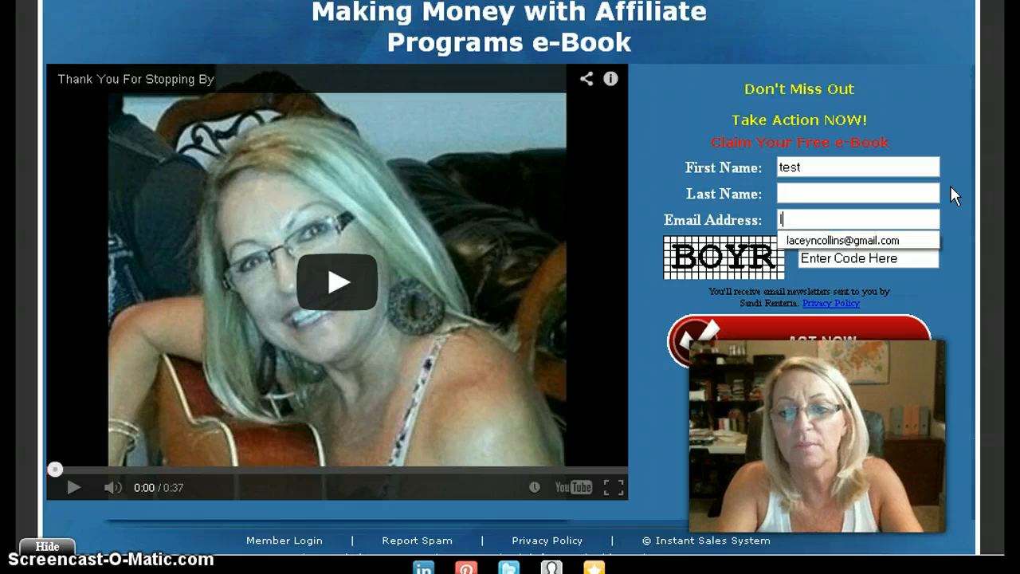
text(ogicalw)
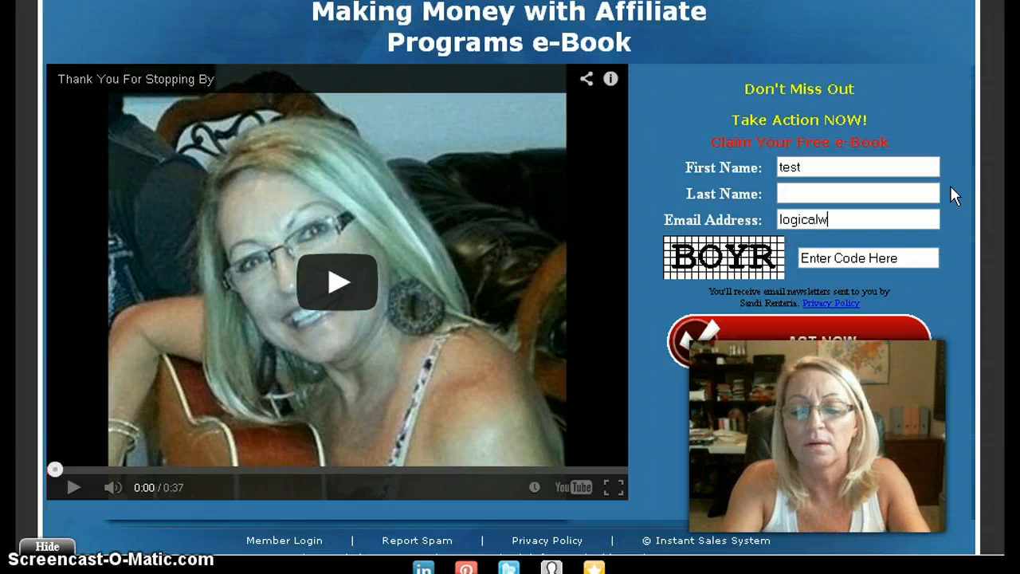
text(astesolutions.om)
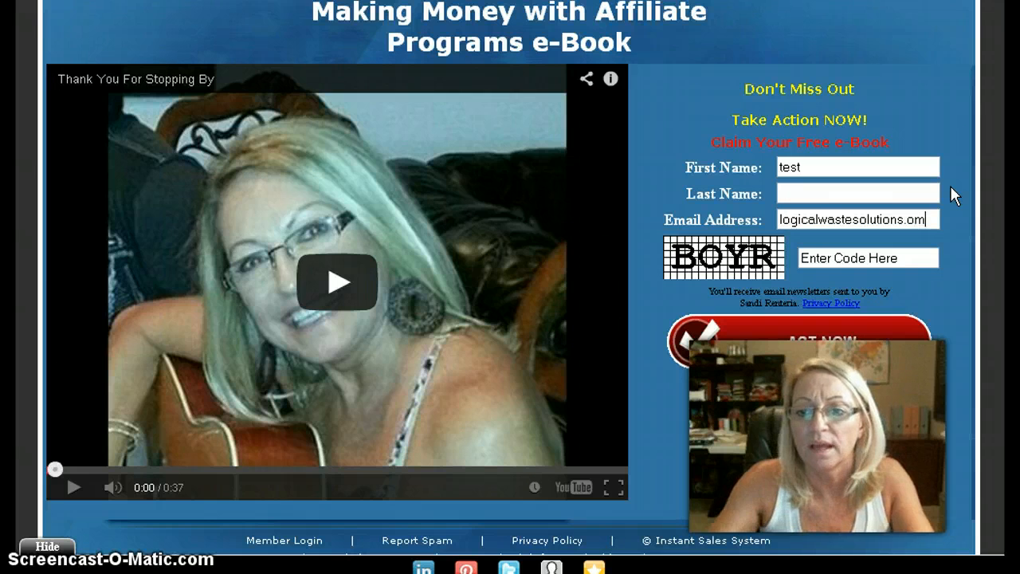
key(BackSpace)
key(BackSpace)
text(com)
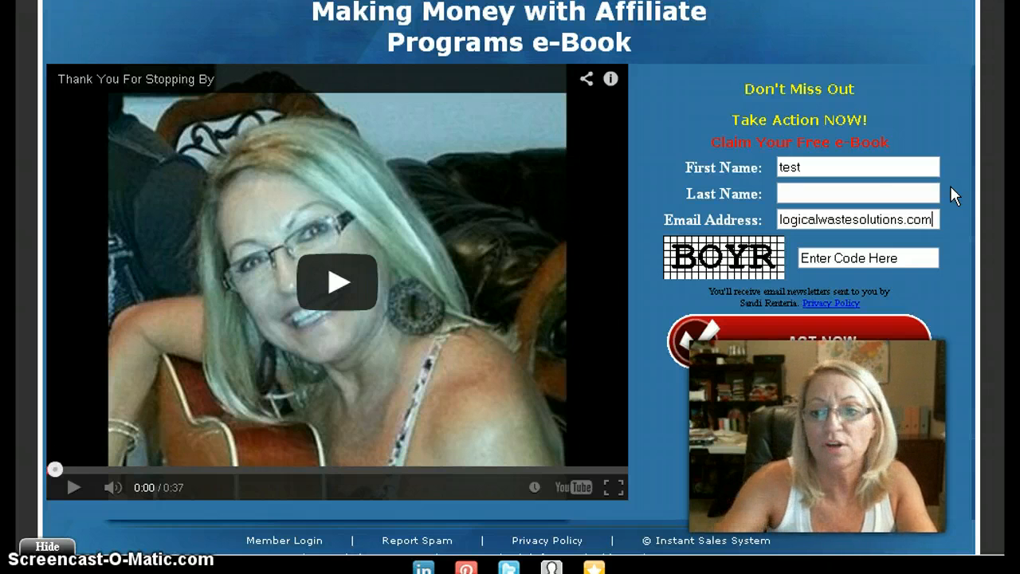
click(845, 255)
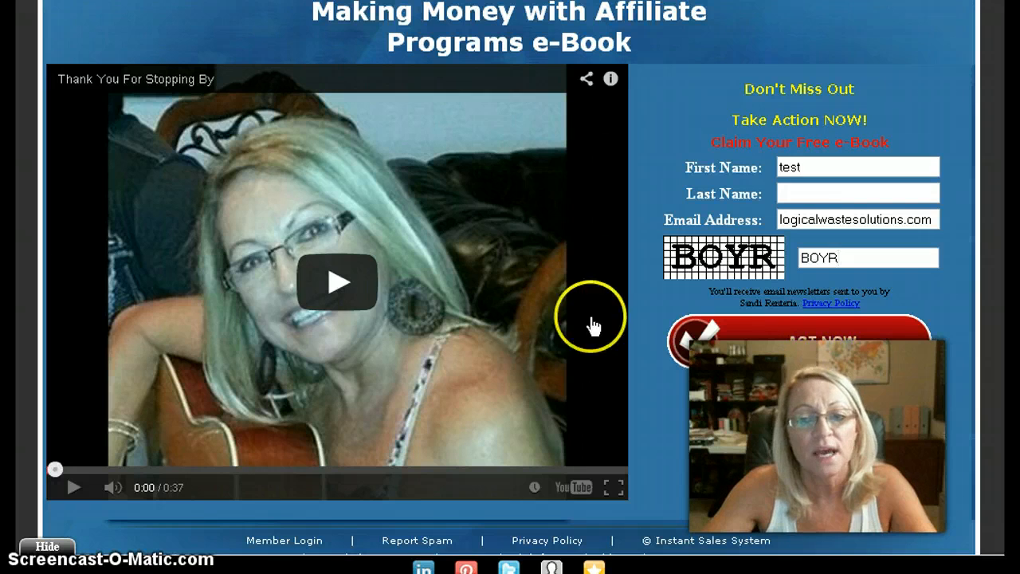
Play and pause the embedded video, submit the test signup, and dismiss the invalid-email warning.
click(328, 283)
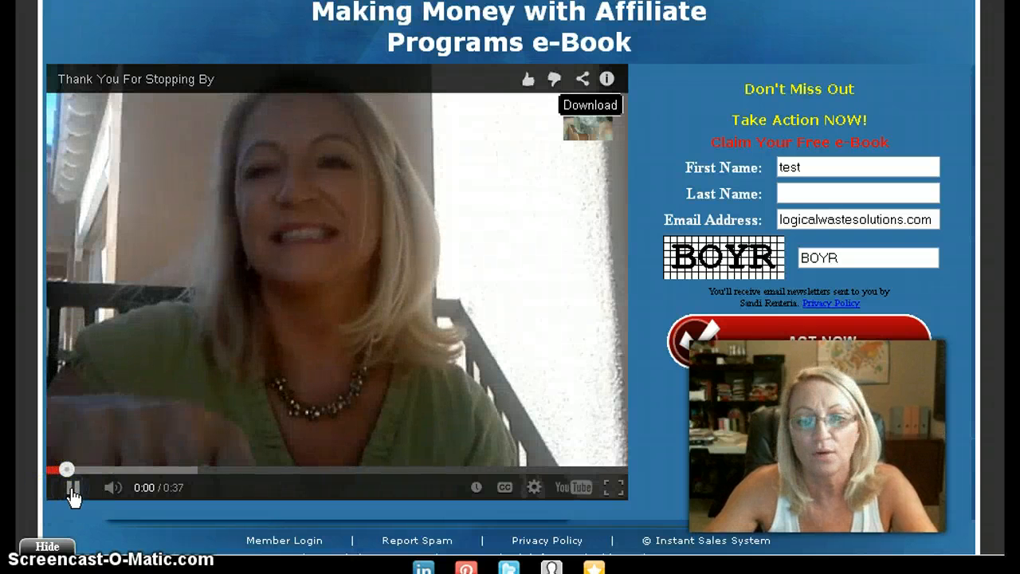
click(72, 490)
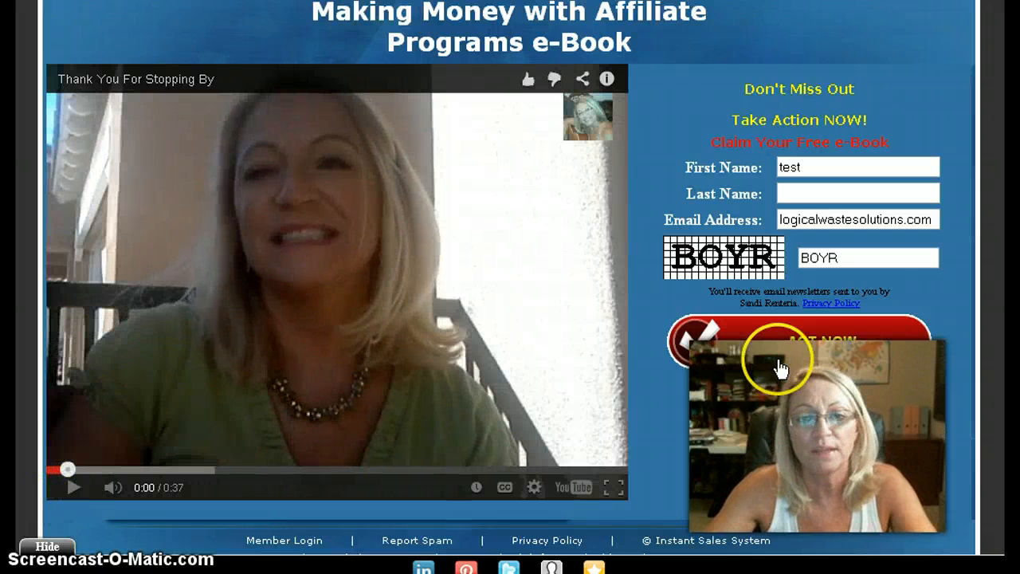
click(813, 350)
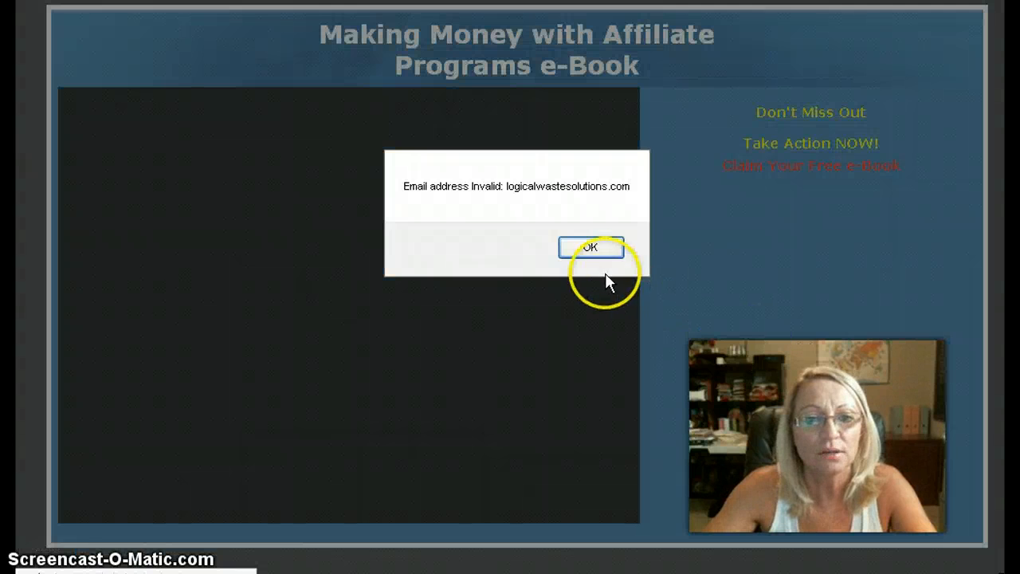
click(592, 248)
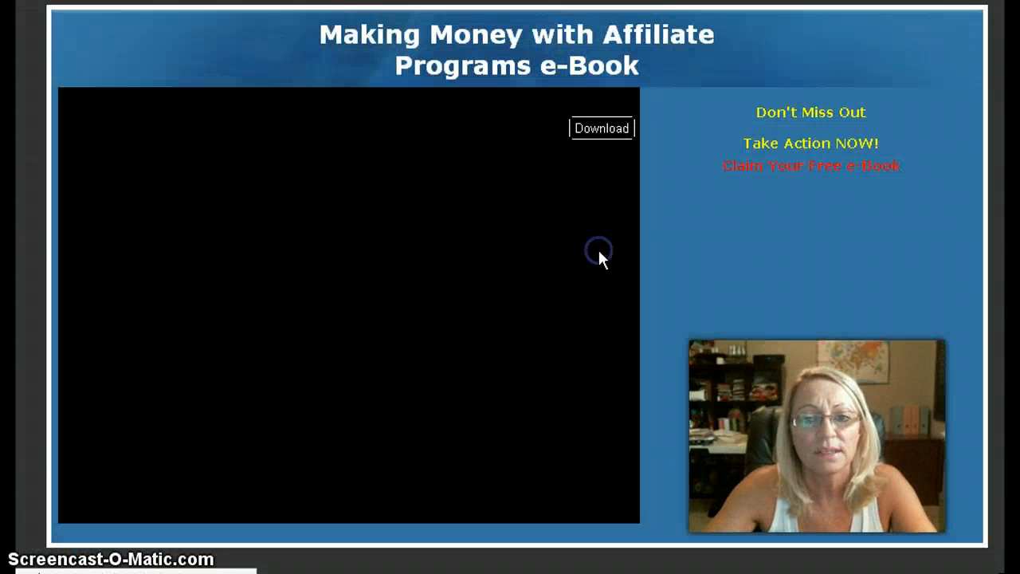